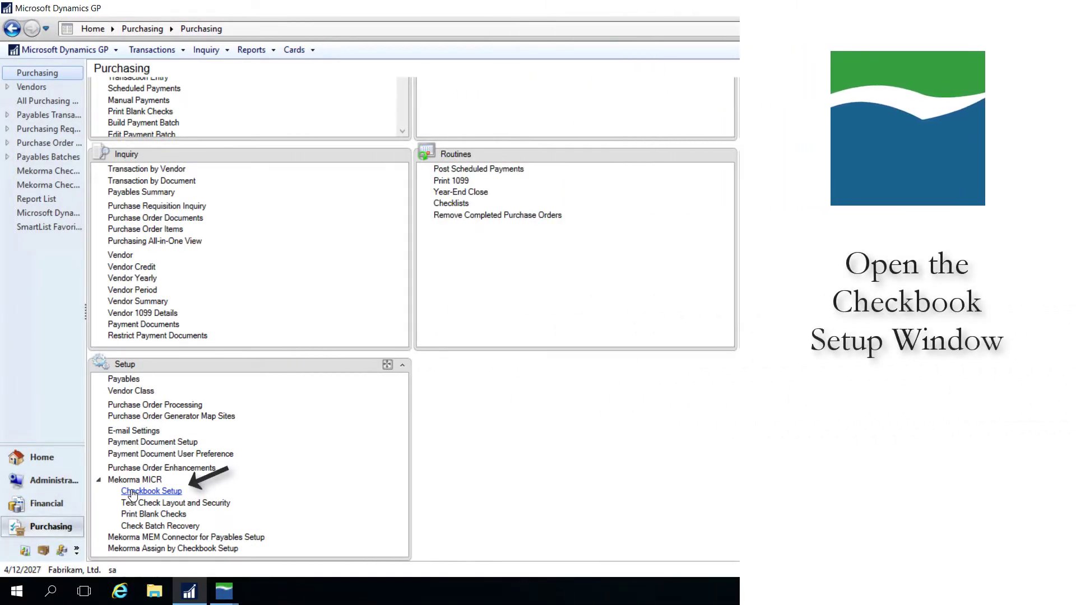
Open Mekorma MICR checkbook setup and select the FIRST BANK checkbook.
{"action": "left_click", "coordinate": [132, 492]}
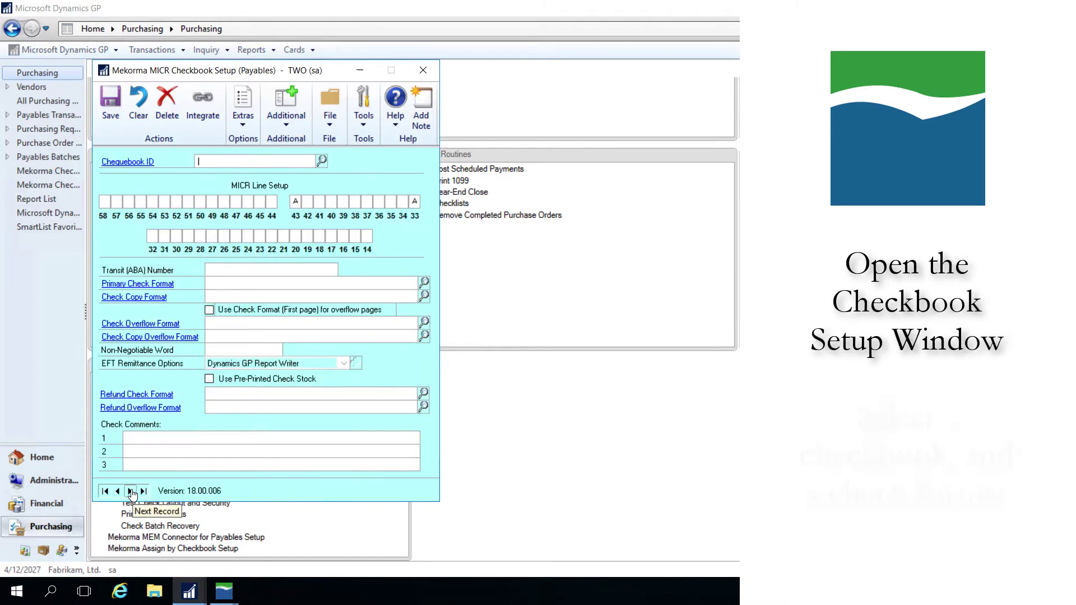
{"action": "left_click", "coordinate": [320, 163]}
{"action": "left_click", "coordinate": [156, 175]}
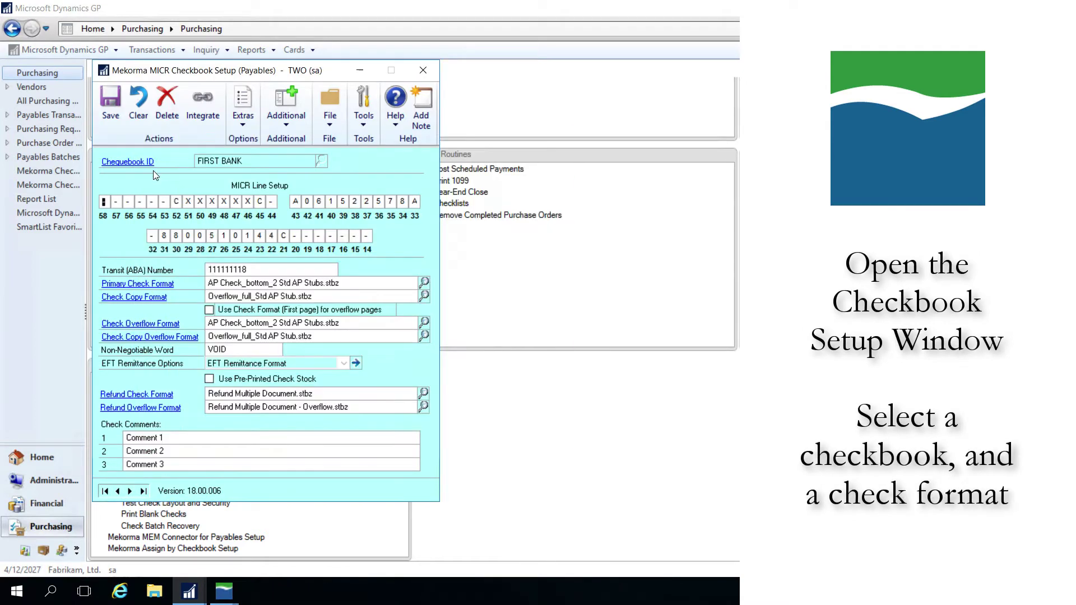
Make AP Check_Z-fold_Address Stub & GP AP Stub.stbz the primary check format and open it for editing.
{"action": "left_click", "coordinate": [422, 283]}
{"action": "left_click_drag", "start_coordinate": [430, 288], "coordinate": [429, 315]}
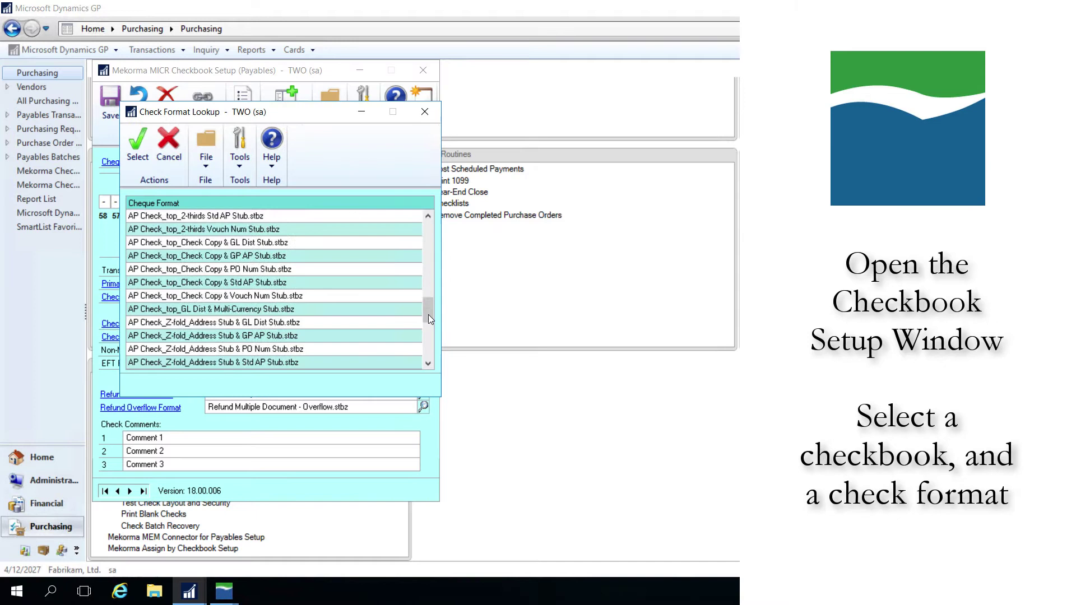
{"action": "left_click", "coordinate": [297, 336]}
{"action": "left_click", "coordinate": [143, 143]}
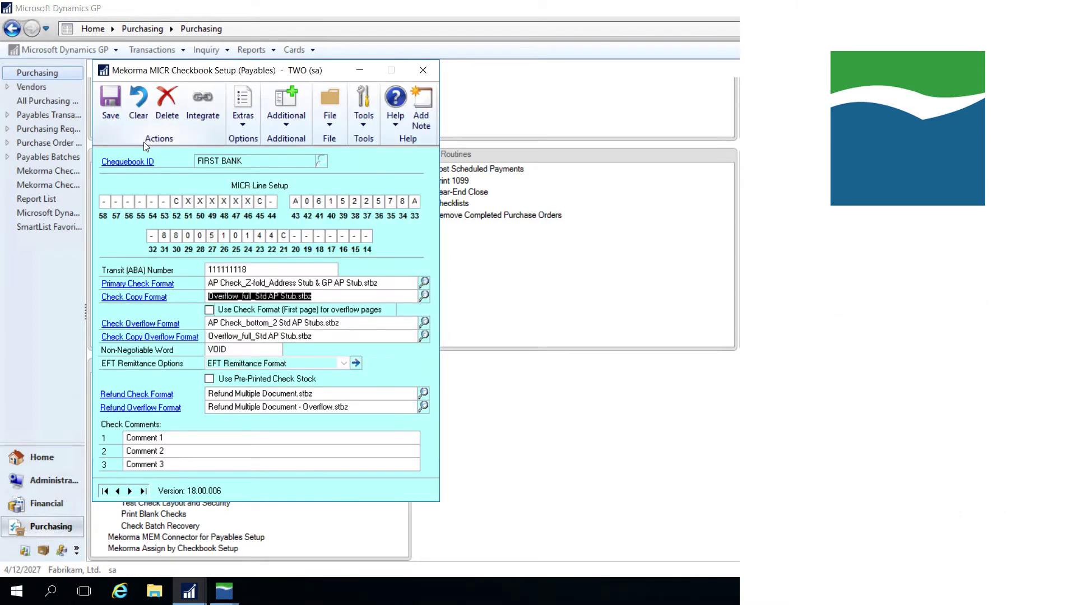
{"action": "left_click", "coordinate": [149, 285]}
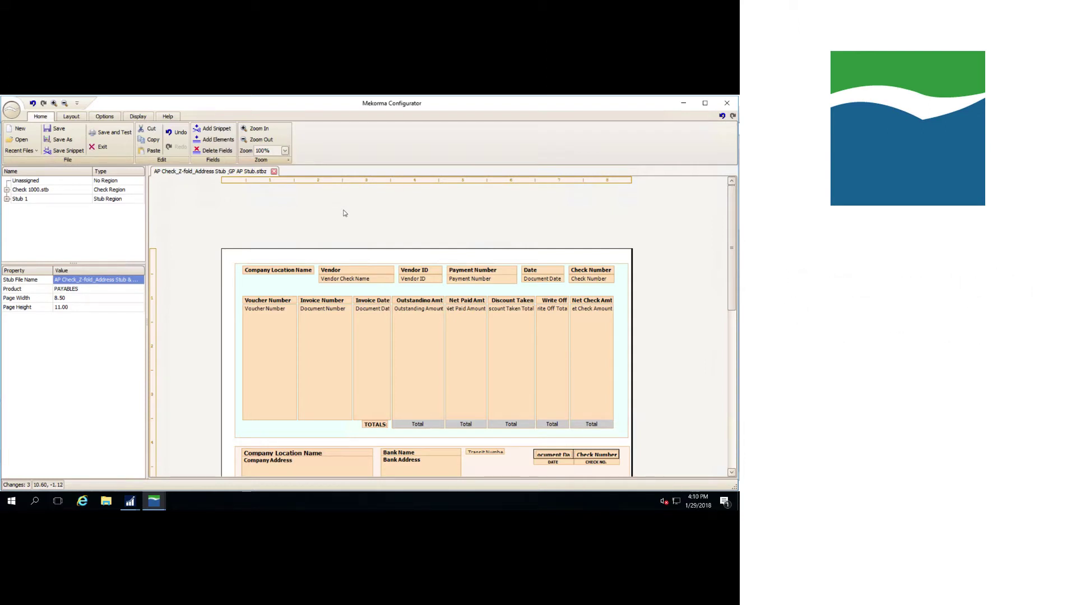
Add a blank stub region under the check and place it at Left -0.01, Top 7.43.
{"action": "left_click", "coordinate": [225, 140]}
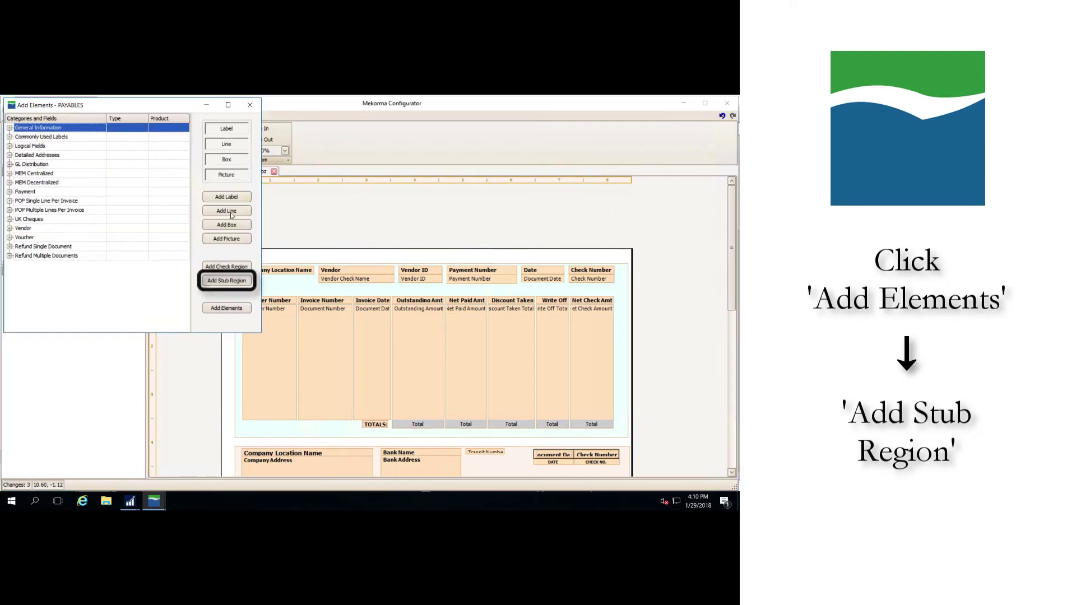
{"action": "left_click", "coordinate": [235, 282]}
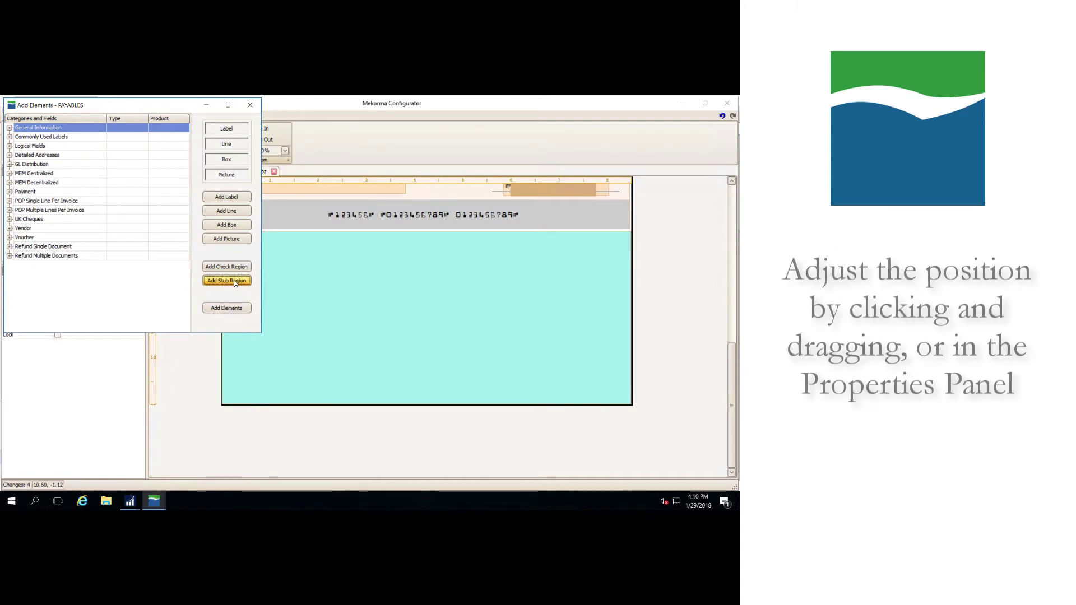
{"action": "left_click_drag", "start_coordinate": [327, 305], "coordinate": [327, 308]}
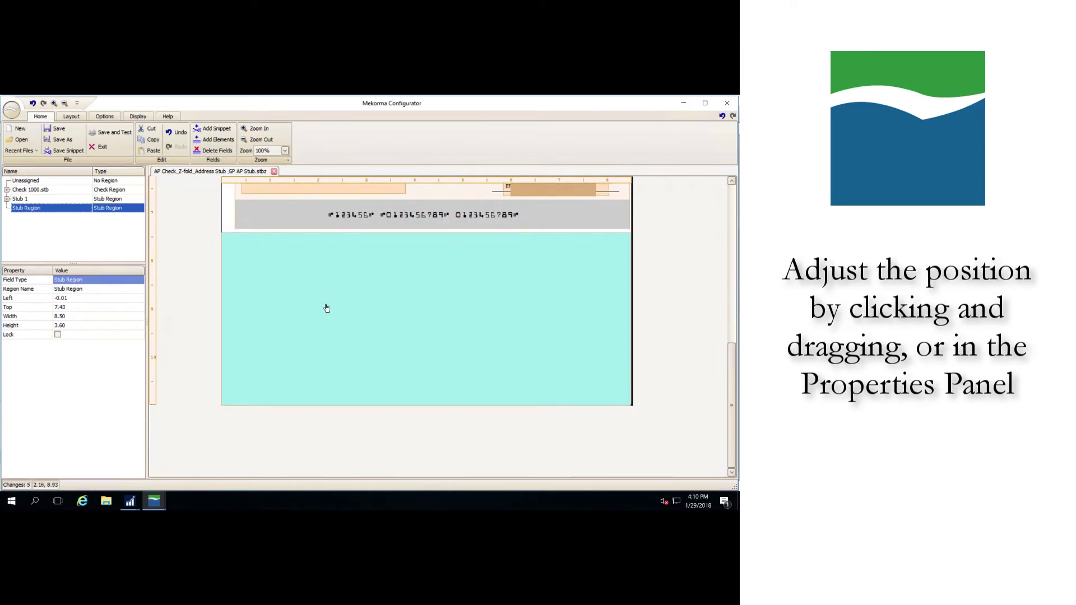
{"action": "left_click", "coordinate": [104, 299]}
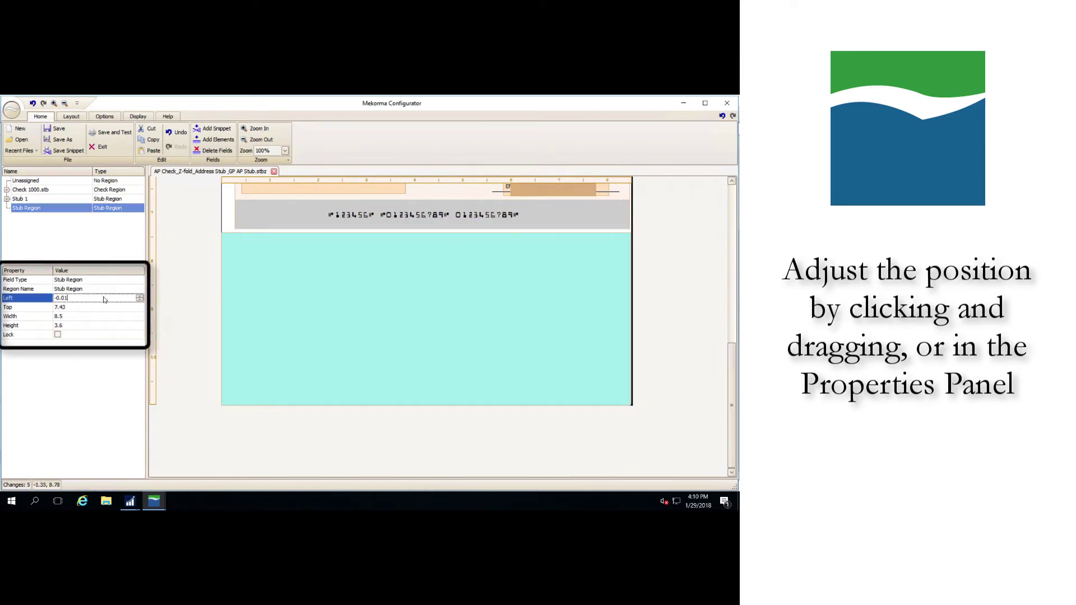
{"action": "left_click", "coordinate": [104, 308]}
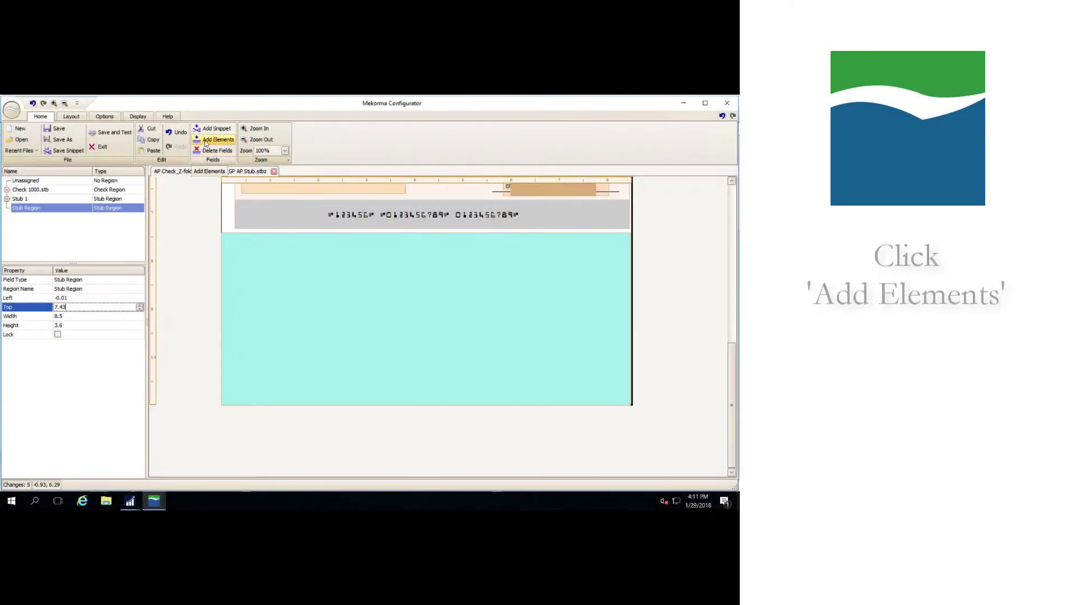
Add the Date label from Commonly Used Labels and move it into the stub region.
{"action": "left_click", "coordinate": [205, 140]}
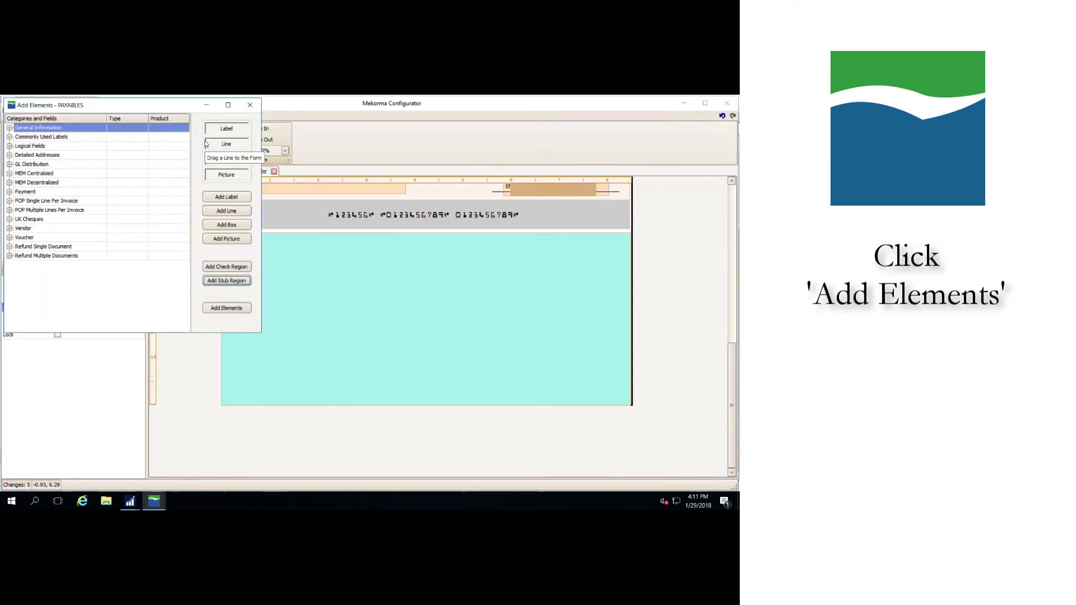
{"action": "left_click", "coordinate": [10, 137]}
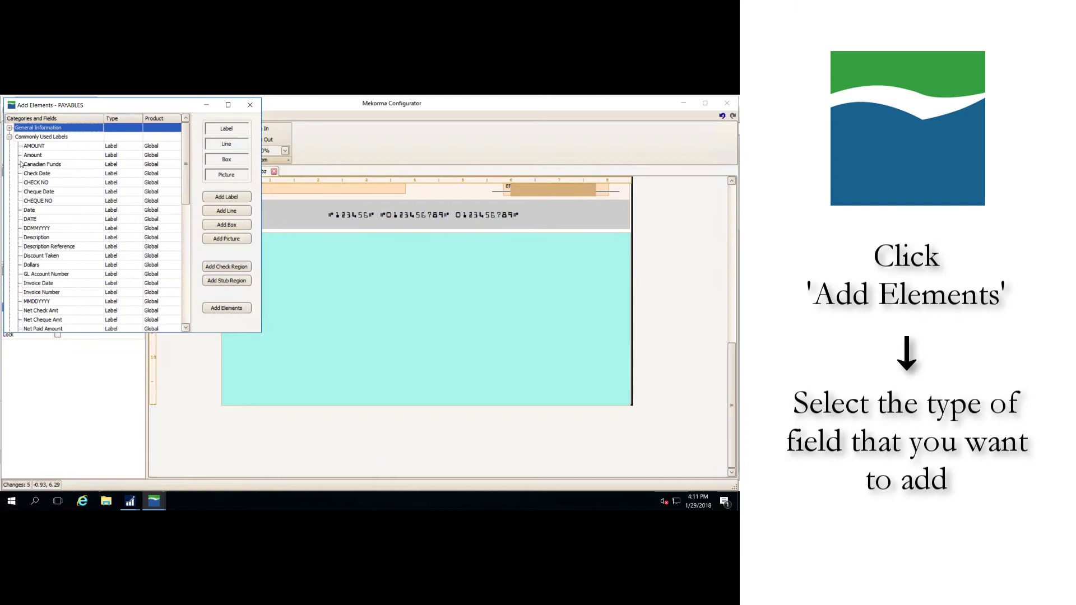
{"action": "left_click", "coordinate": [34, 210]}
{"action": "left_click", "coordinate": [224, 309]}
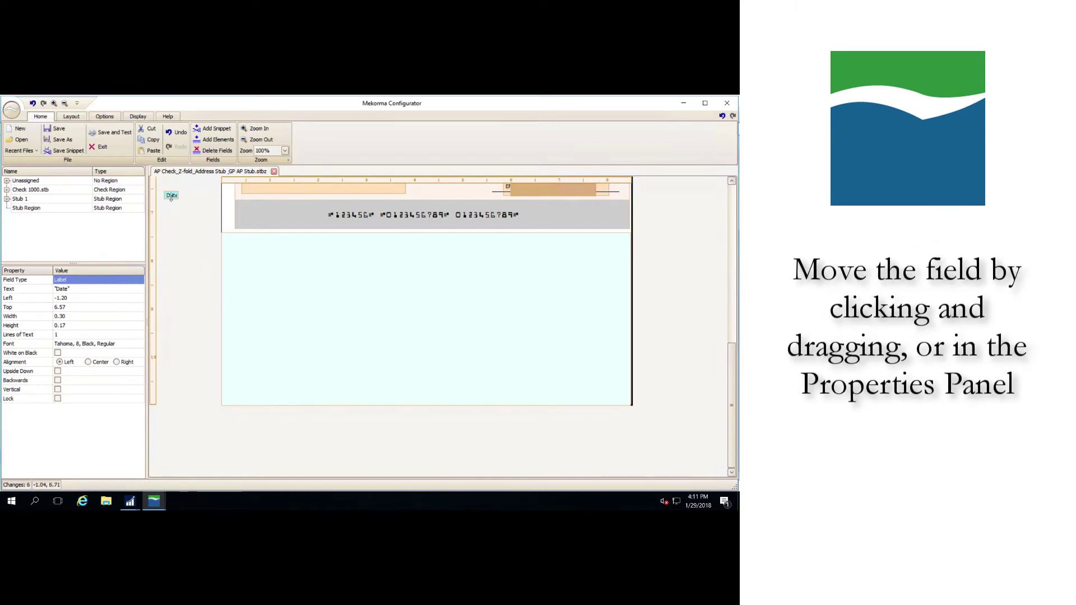
{"action": "left_click_drag", "start_coordinate": [171, 197], "coordinate": [245, 258]}
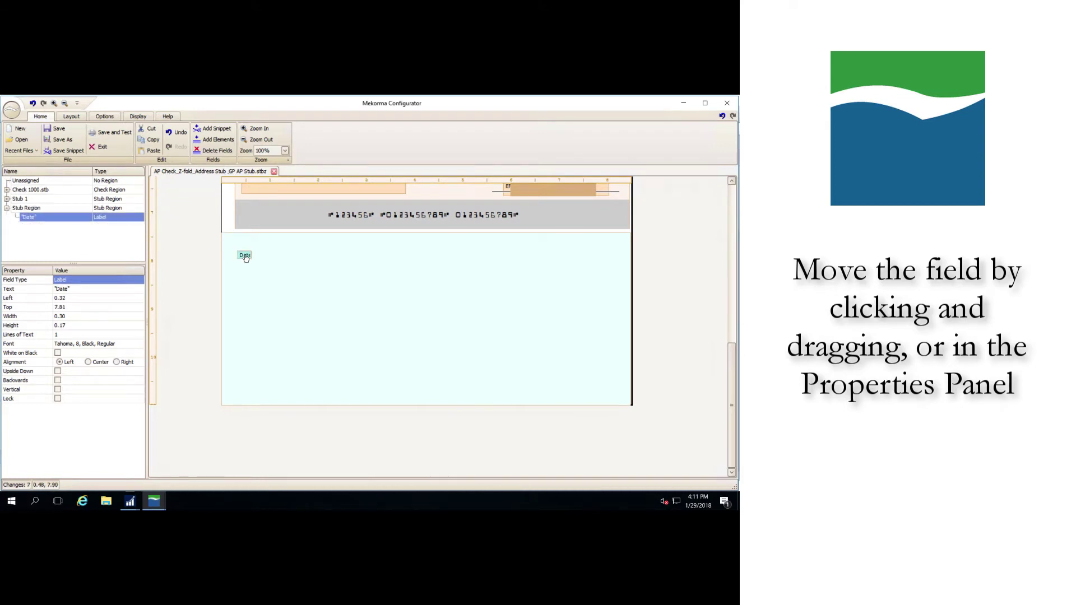
Position the Date label at Left 0.32, Top 7.81 and widen it to 1.52.
{"action": "left_click", "coordinate": [92, 297]}
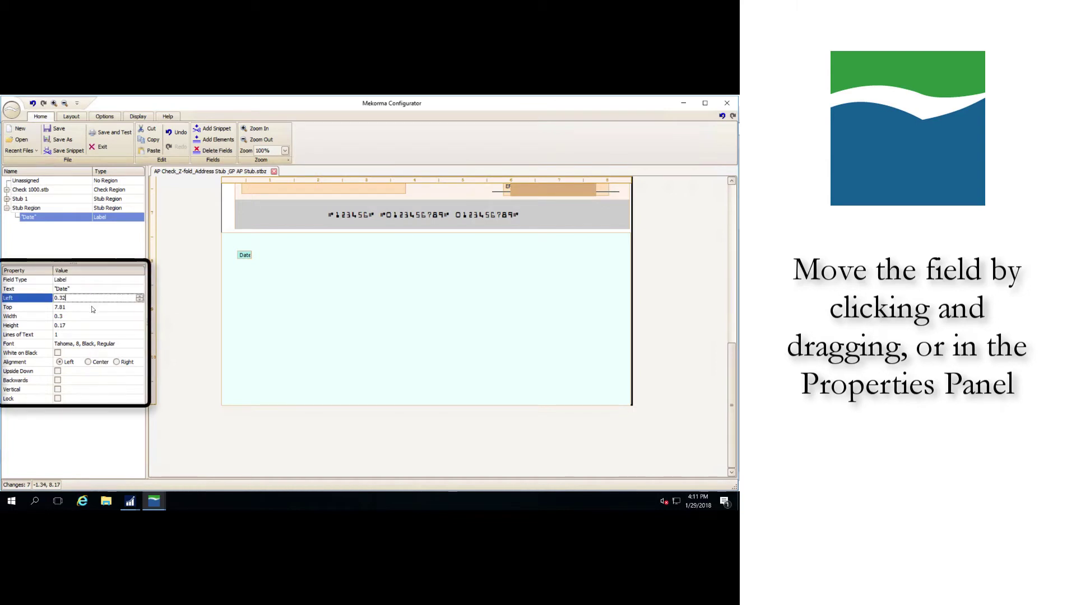
{"action": "left_click", "coordinate": [92, 309]}
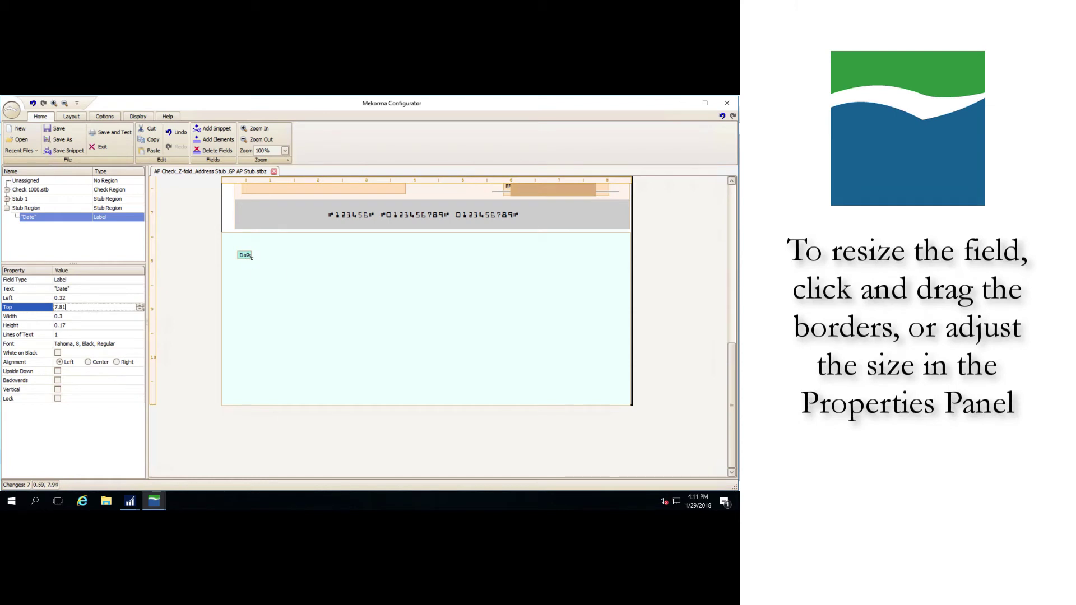
{"action": "left_click_drag", "start_coordinate": [252, 255], "coordinate": [308, 266]}
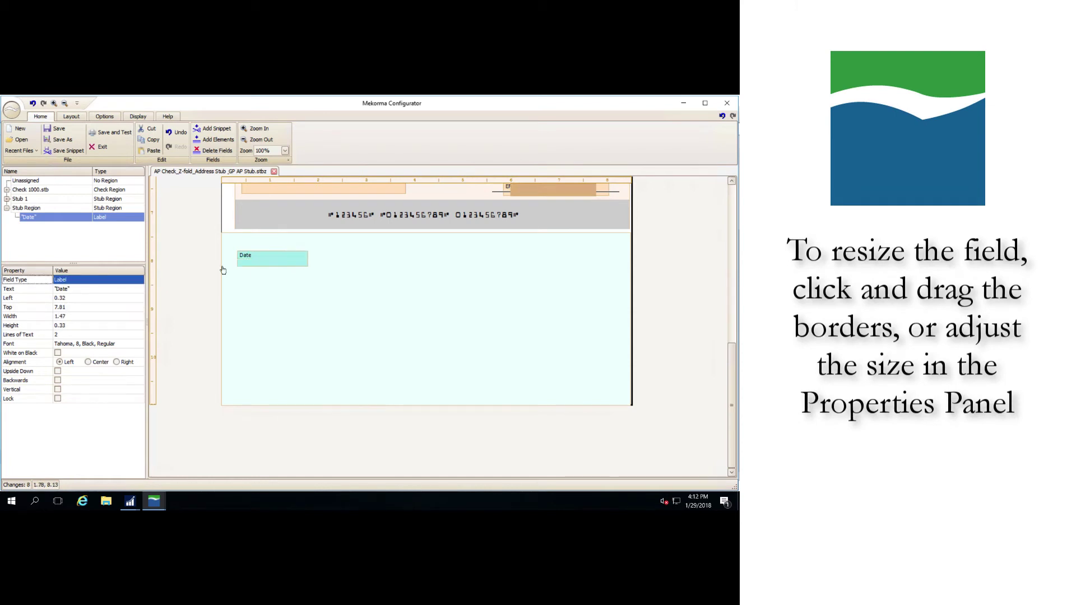
{"action": "left_click", "coordinate": [82, 317]}
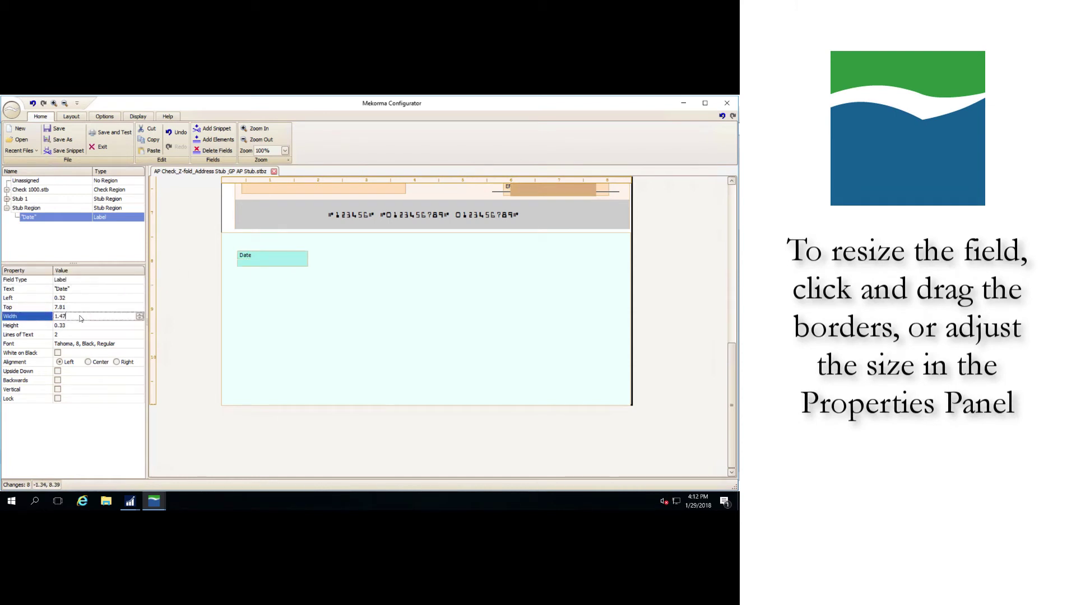
{"action": "type", "text": "1.5"}
{"action": "left_click", "coordinate": [140, 314]}
{"action": "left_click", "coordinate": [140, 315]}
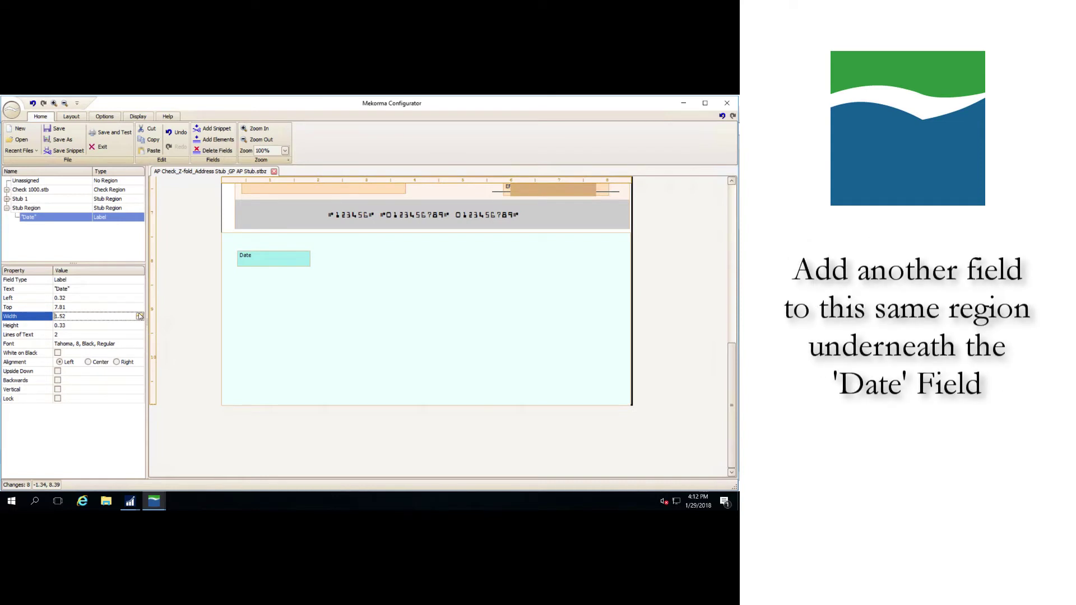
Add the Amount label and place it below the Date label in the stub.
{"action": "left_click", "coordinate": [215, 140]}
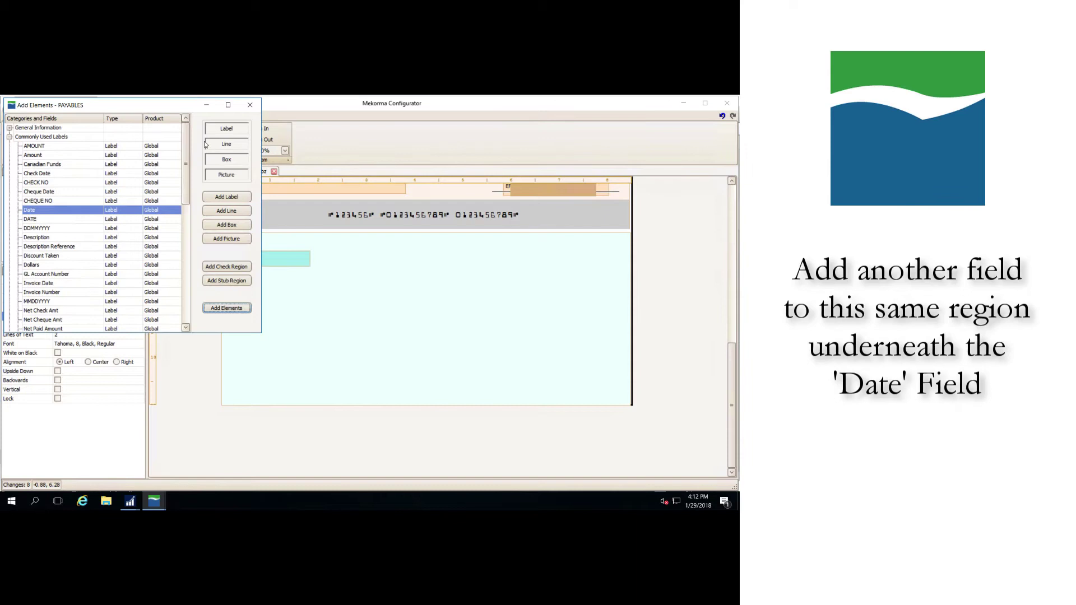
{"action": "left_click", "coordinate": [72, 157]}
{"action": "left_click", "coordinate": [227, 308]}
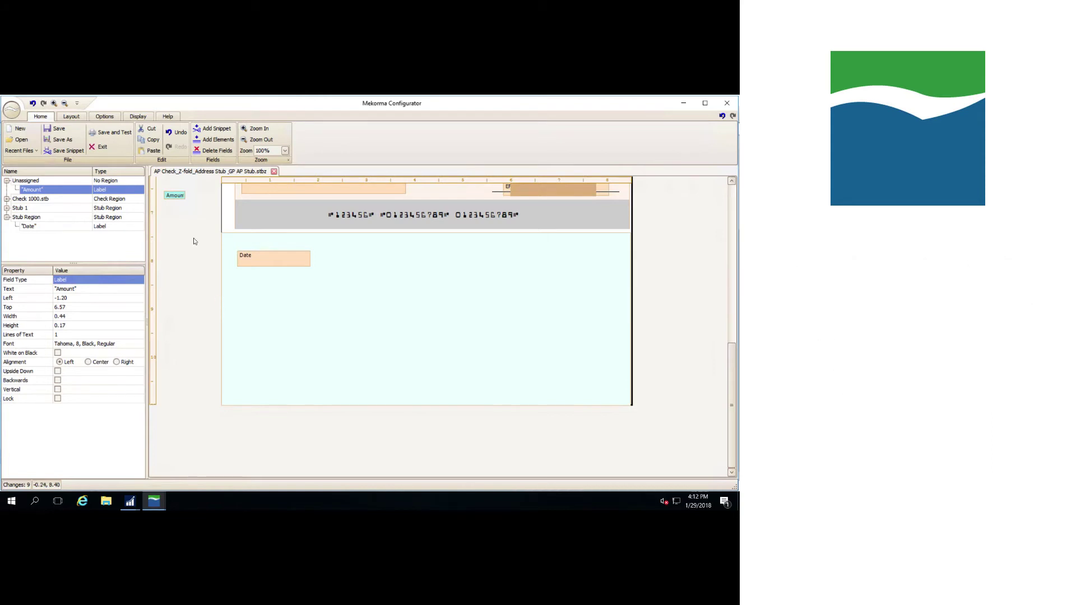
{"action": "left_click_drag", "start_coordinate": [177, 198], "coordinate": [285, 288]}
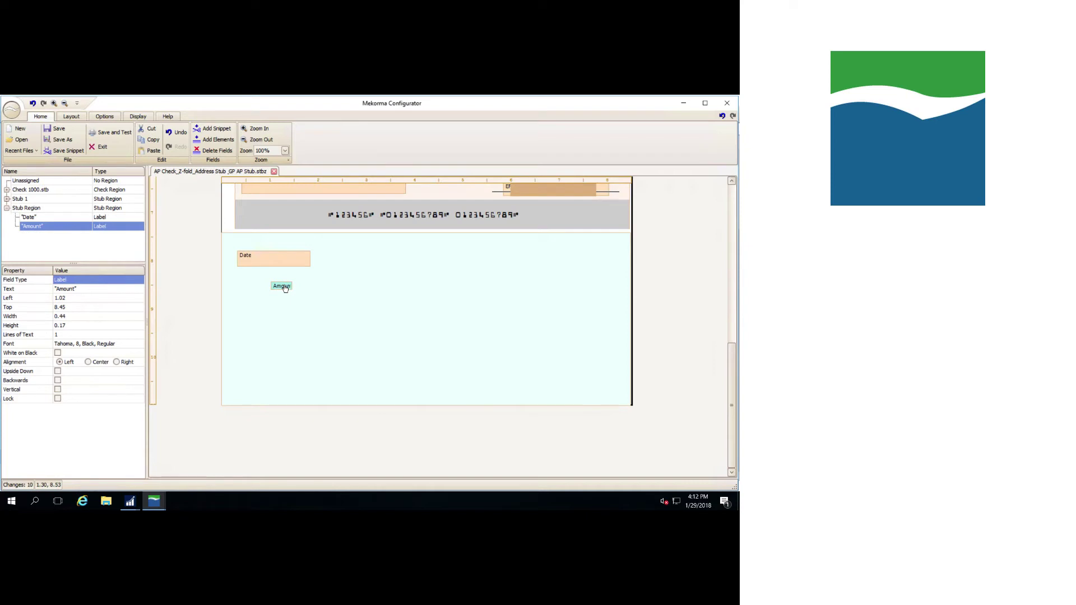
Give Amount the same width as Date and centre-align the two fields.
{"action": "key", "text": "Tab"}
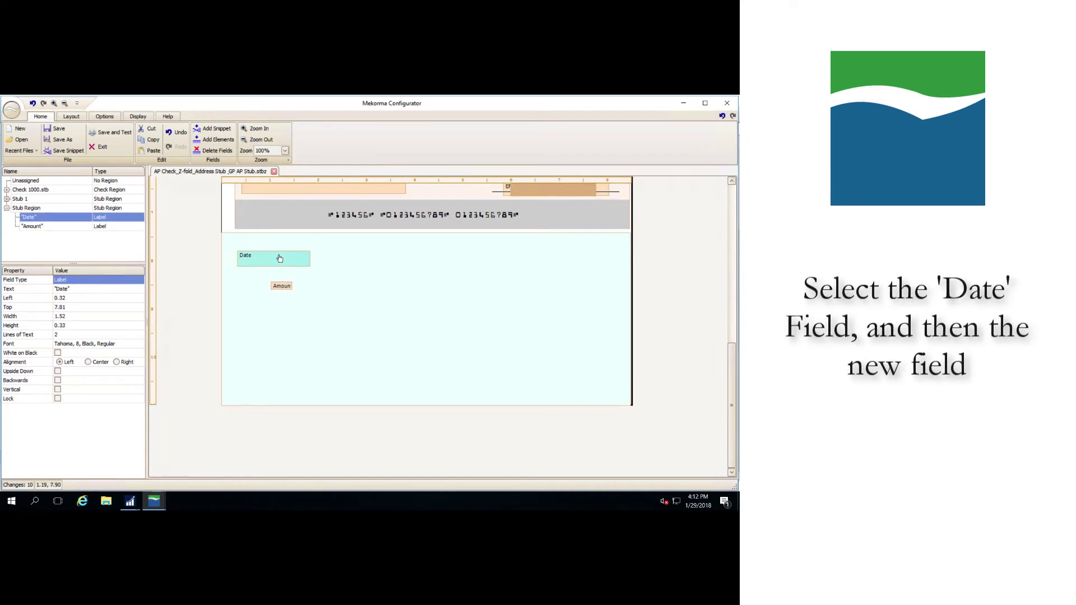
{"action": "left_click", "coordinate": [283, 287], "text": "ctrl"}
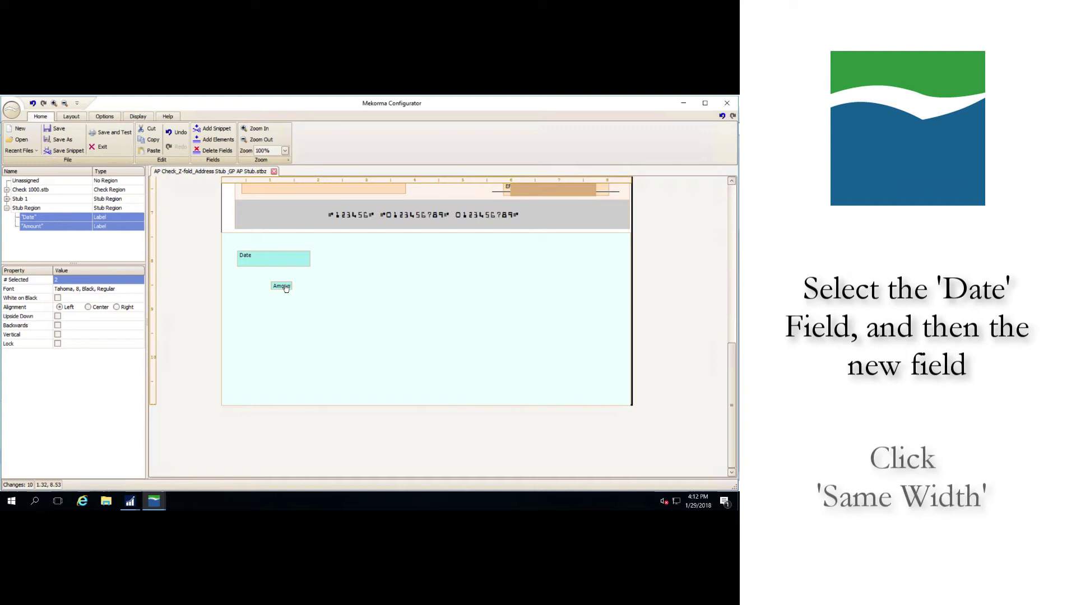
{"action": "left_click", "coordinate": [71, 118]}
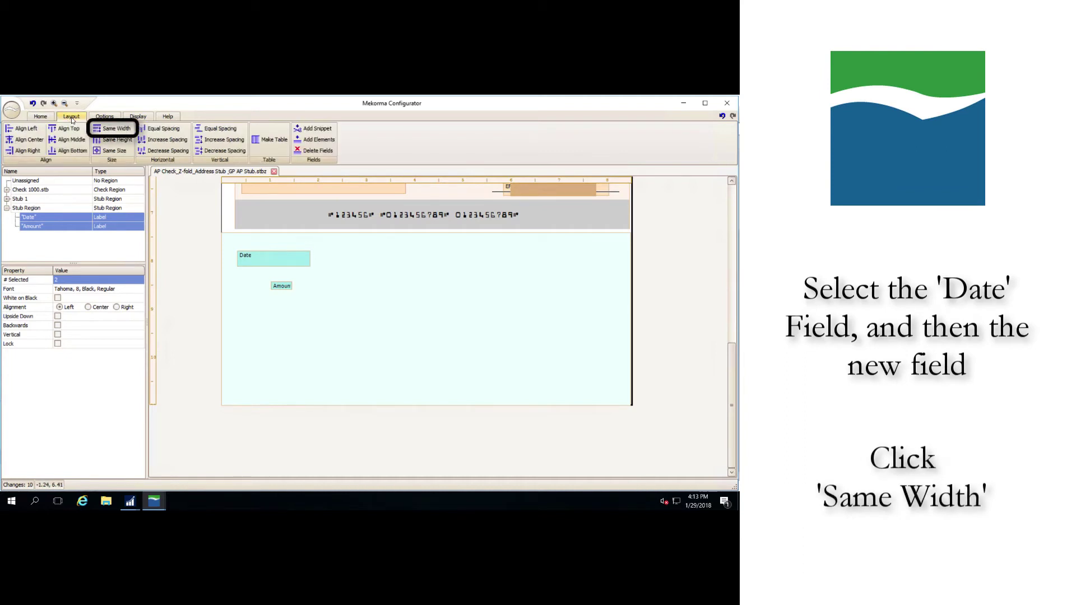
{"action": "left_click", "coordinate": [124, 129]}
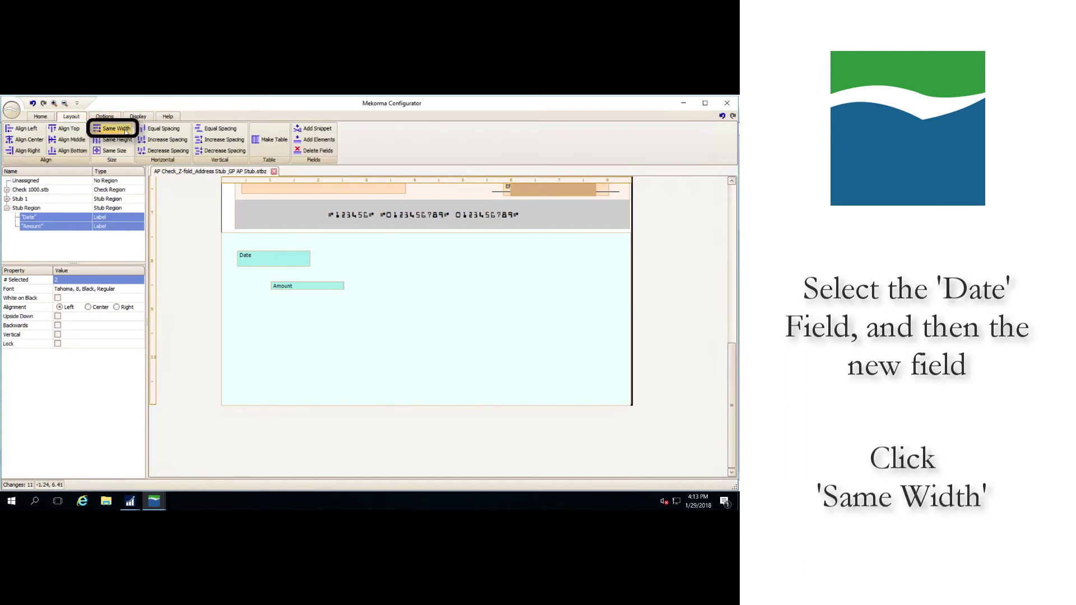
{"action": "left_click", "coordinate": [30, 140]}
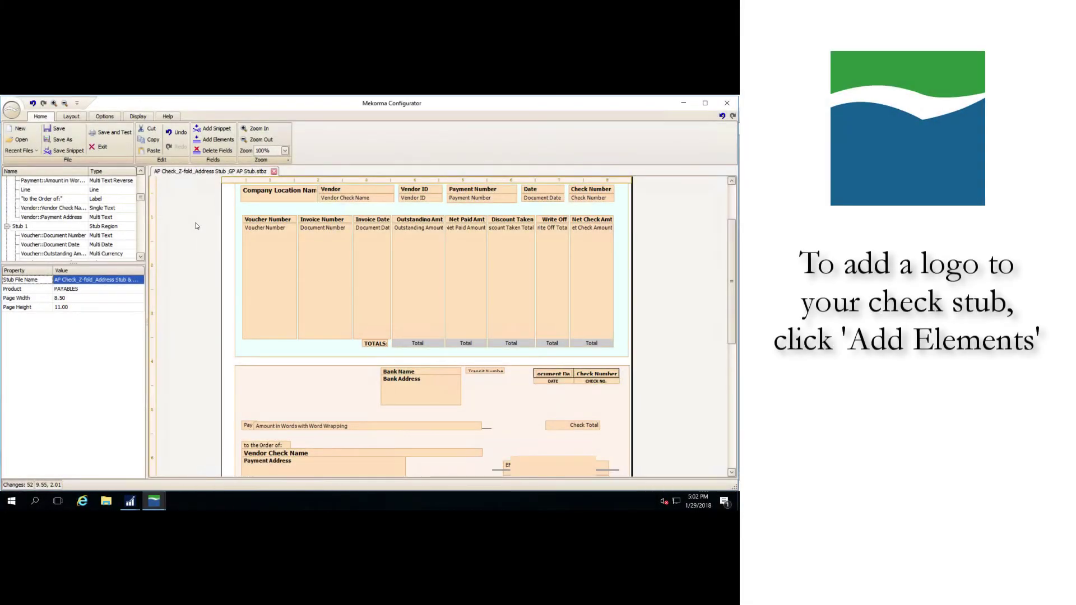
Insert the Lotus-800x533.jpg image from the Pictures folder into the layout.
{"action": "left_click", "coordinate": [216, 142]}
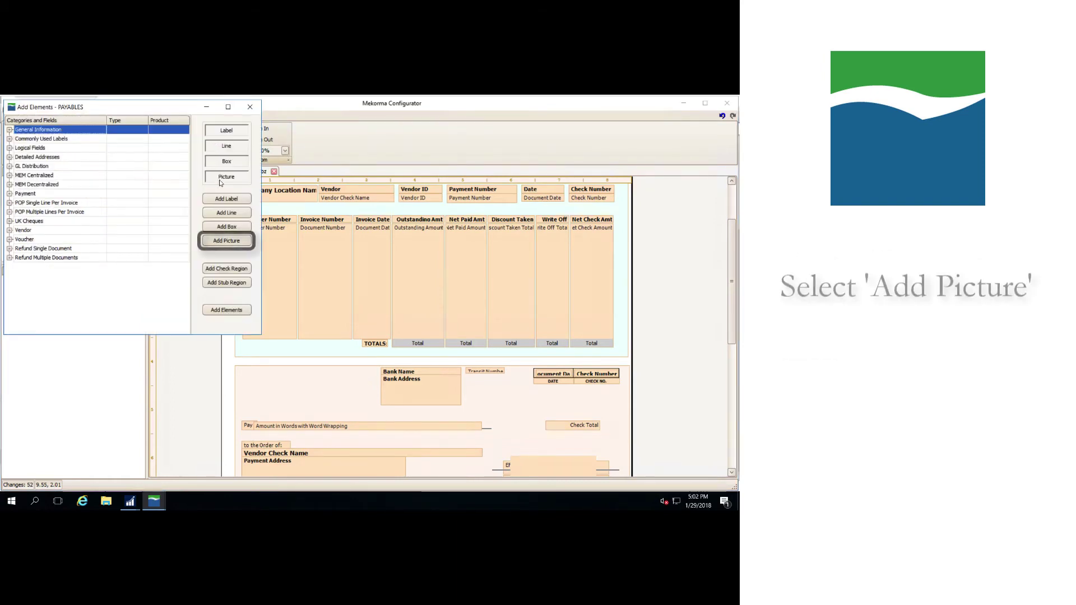
{"action": "left_click", "coordinate": [224, 241]}
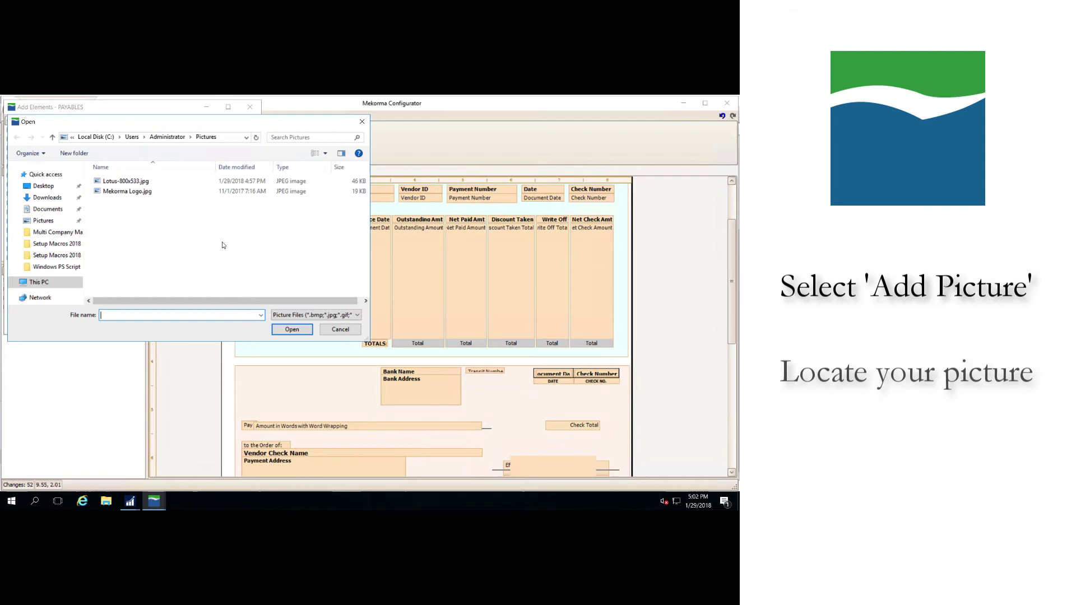
{"action": "double_click", "coordinate": [134, 183]}
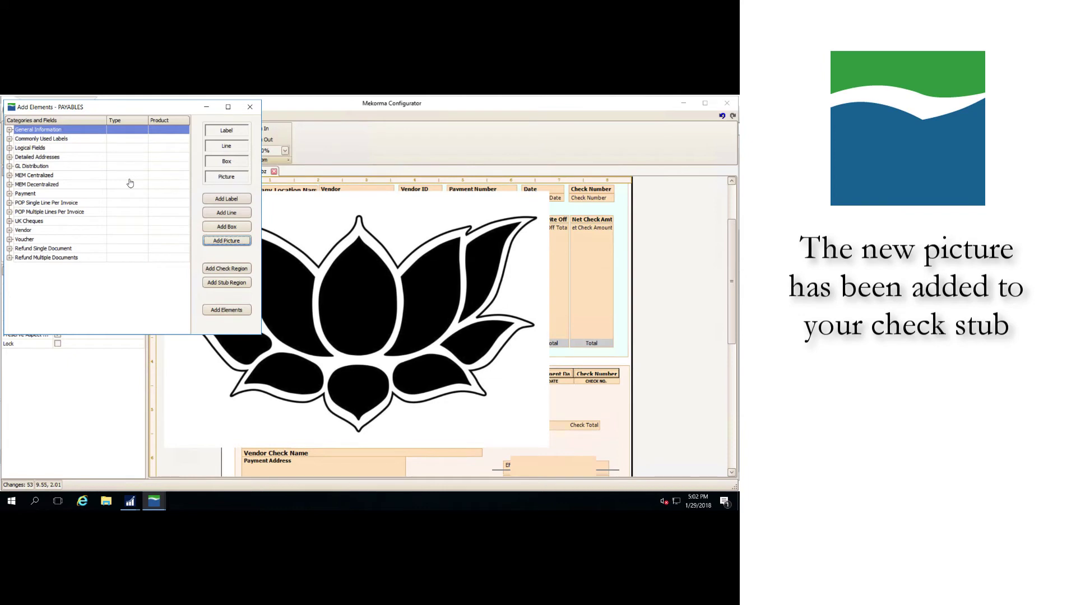
Shrink the lotus picture to a roughly 1.48 by 0.99 logo in the check's upper-left corner.
{"action": "left_click", "coordinate": [314, 219]}
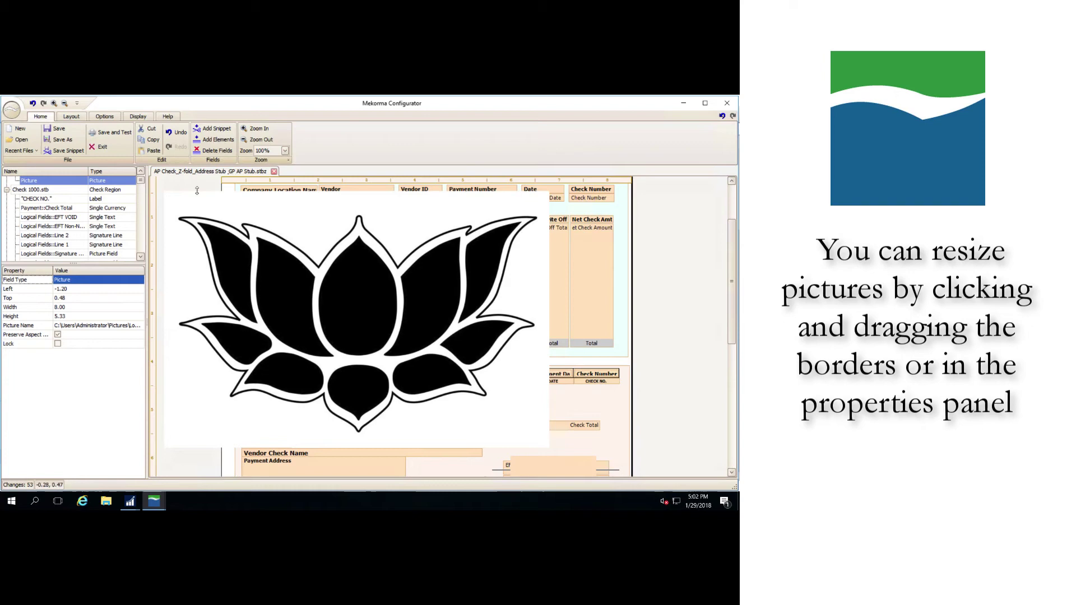
{"action": "left_click_drag", "start_coordinate": [197, 191], "coordinate": [313, 374]}
{"action": "left_click_drag", "start_coordinate": [231, 405], "coordinate": [316, 395]}
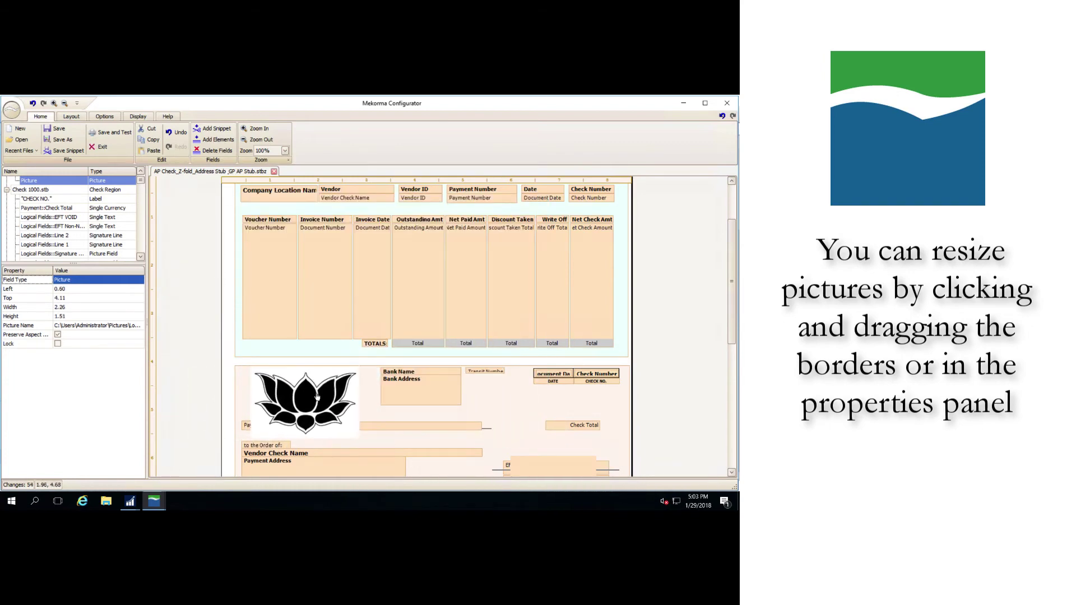
{"action": "left_click_drag", "start_coordinate": [299, 437], "coordinate": [275, 399]}
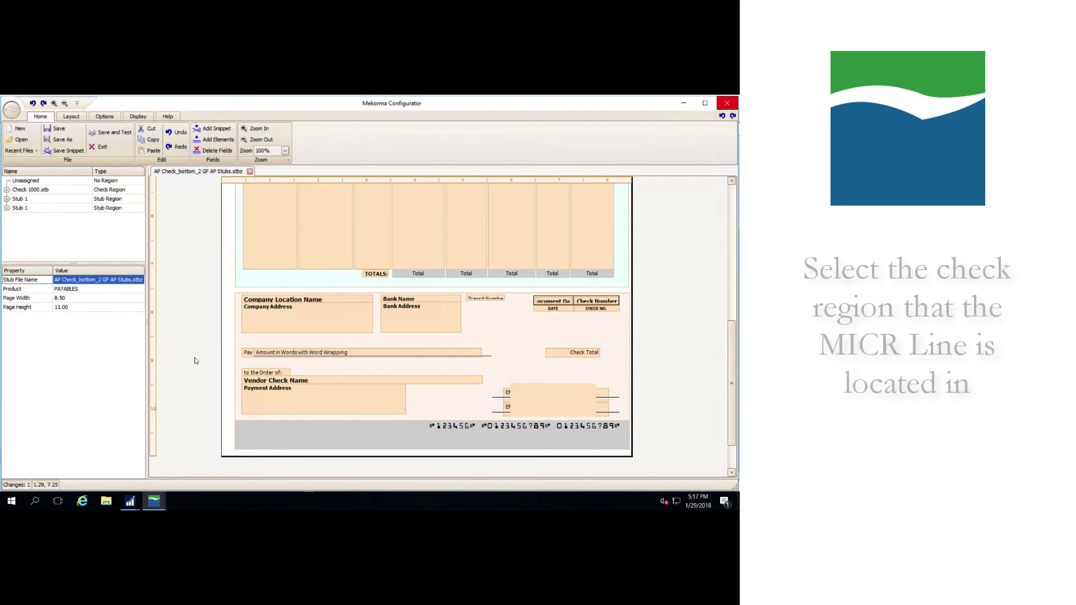
On the Check Region, set MICR Horizontal Adjustment to 1.5 and MICR Vertical Adjustment to 0.0.
{"action": "left_click", "coordinate": [430, 394]}
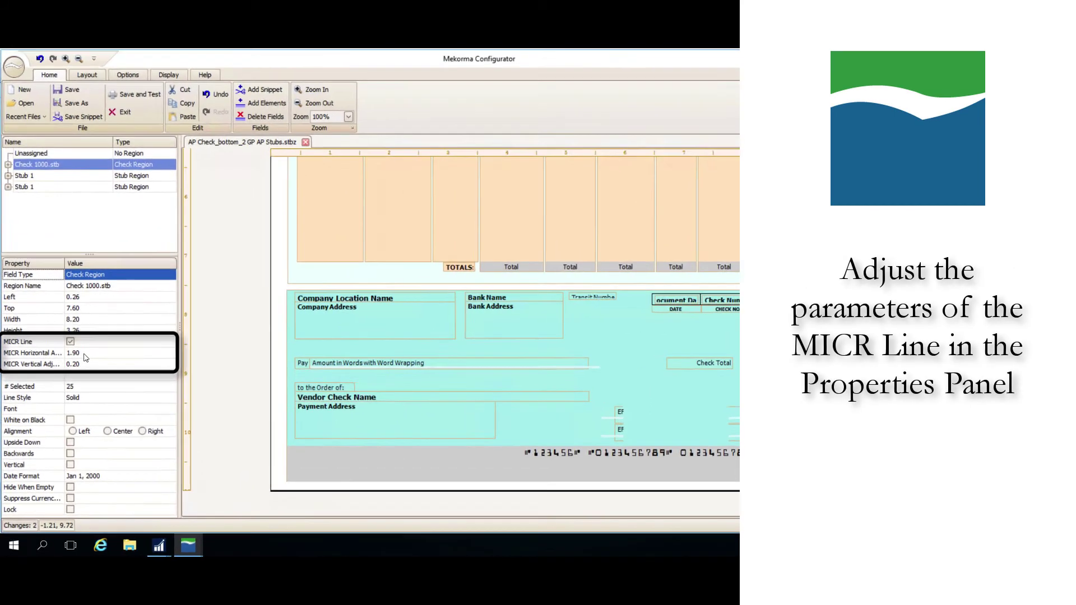
{"action": "left_click", "coordinate": [68, 344]}
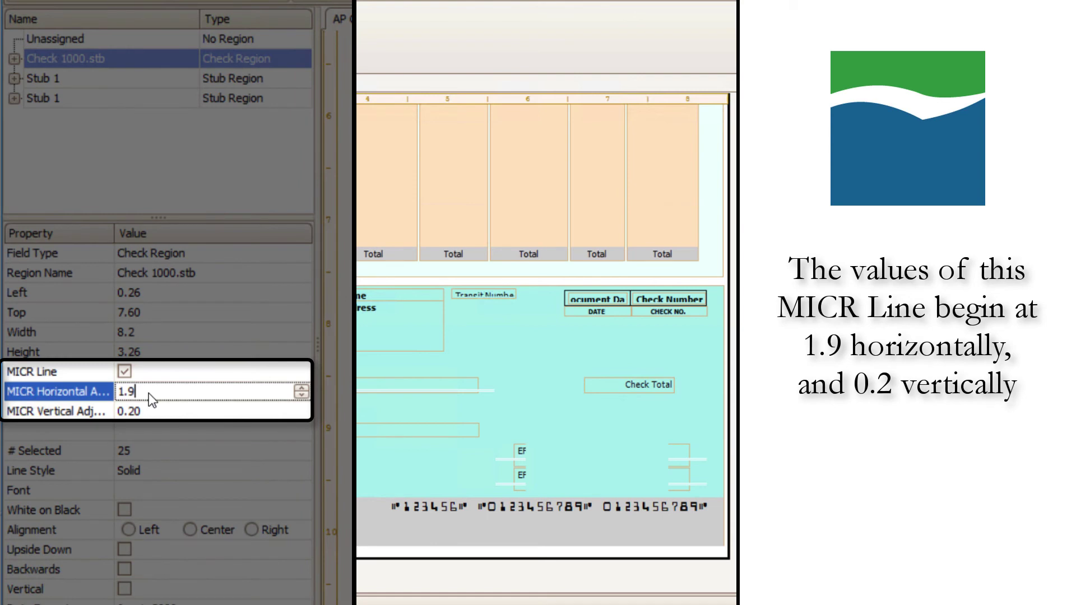
{"action": "key", "text": "BackSpace"}
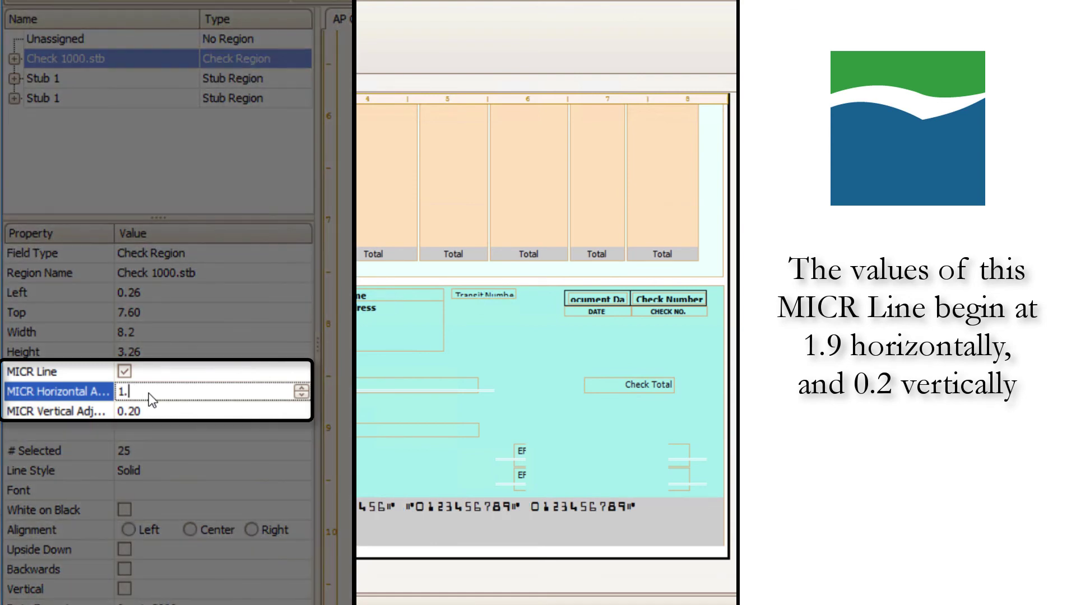
{"action": "type", "text": "5"}
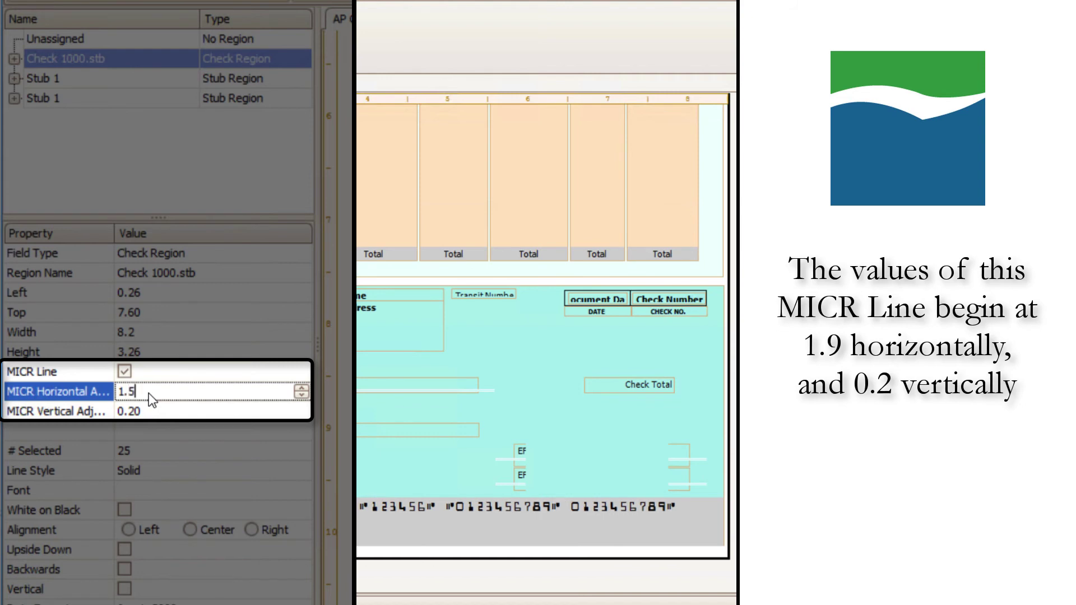
{"action": "left_click", "coordinate": [148, 408]}
{"action": "key", "text": "BackSpace"}
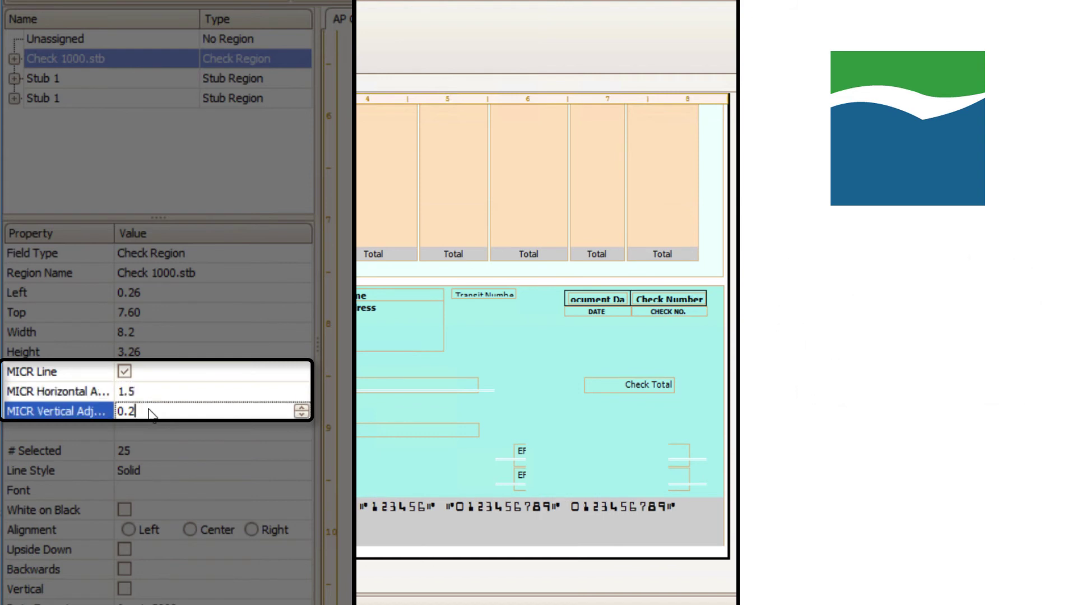
{"action": "key", "text": "BackSpace"}
{"action": "type", "text": "0"}
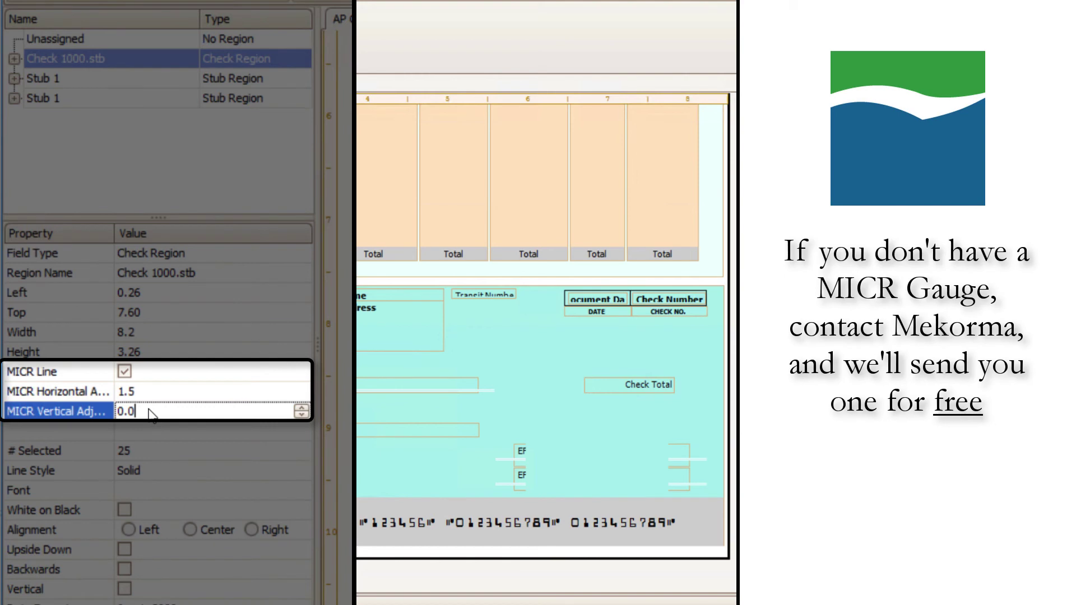
{"action": "left_click", "coordinate": [123, 371]}
{"action": "left_click", "coordinate": [124, 371]}
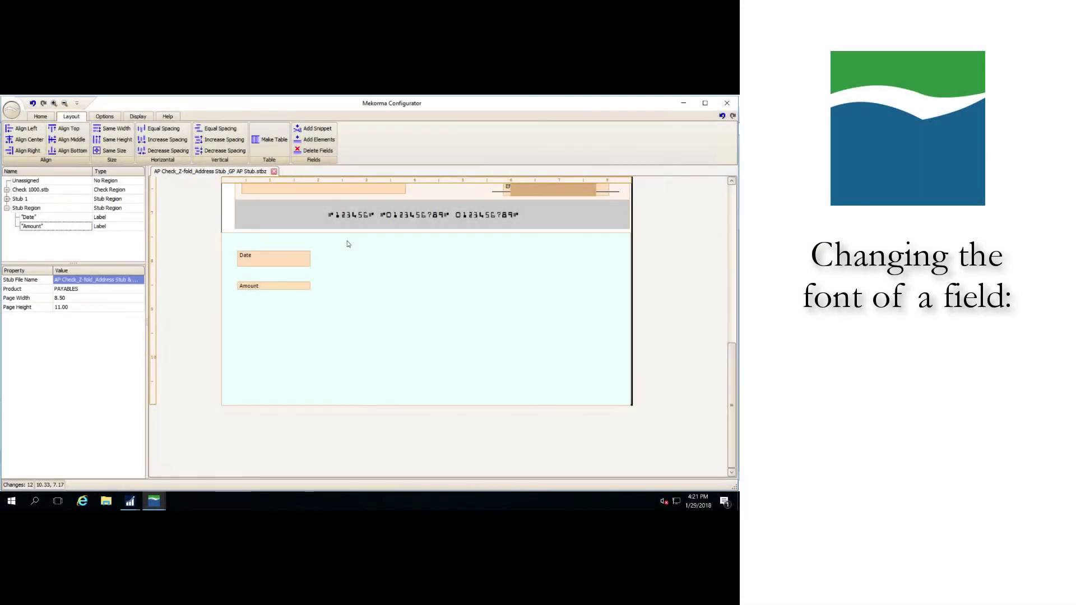
Switch the Date field's font from Tahoma Regular to Times New Roman 8 Bold.
{"action": "left_click", "coordinate": [301, 256]}
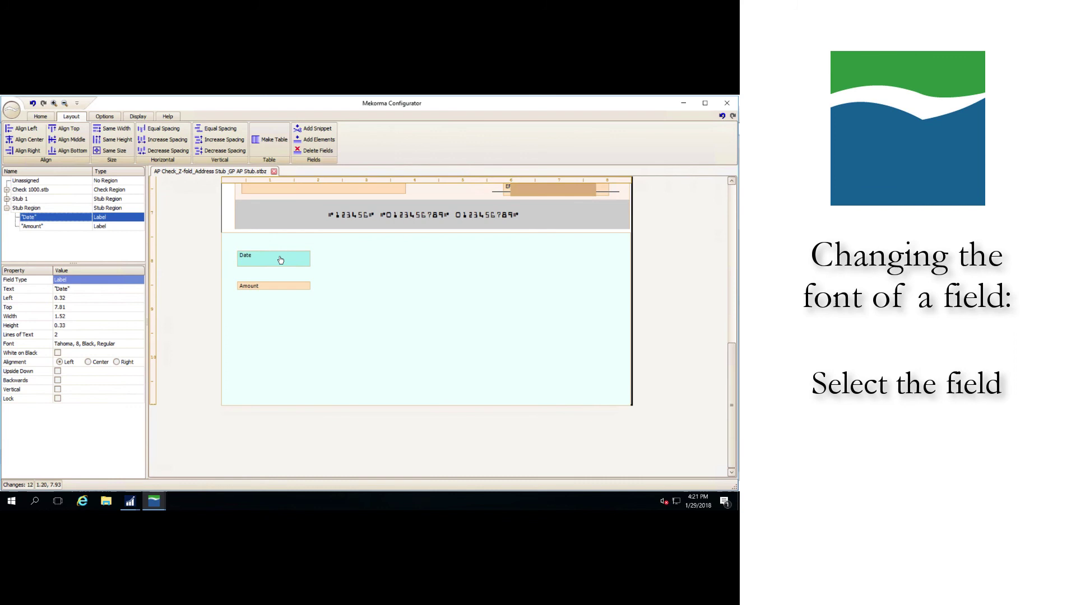
{"action": "left_click", "coordinate": [109, 345]}
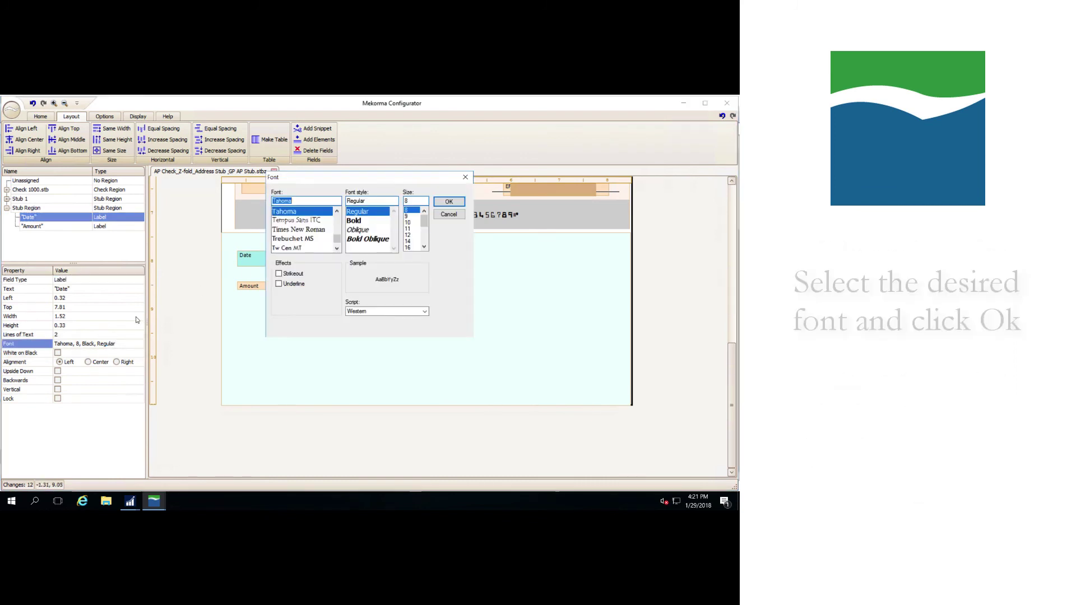
{"action": "left_click", "coordinate": [284, 231]}
{"action": "left_click", "coordinate": [353, 230]}
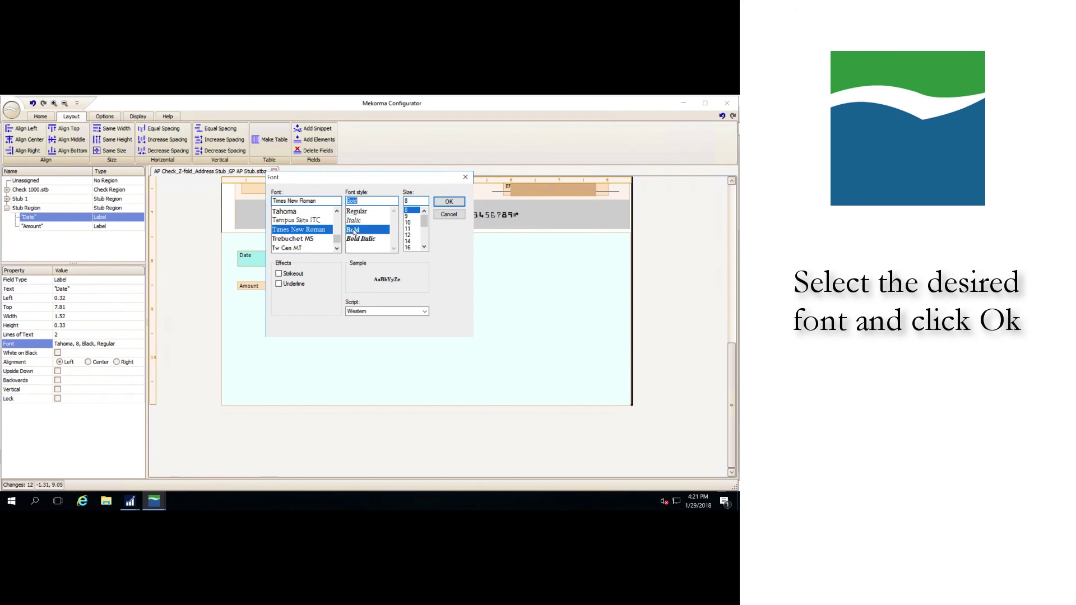
{"action": "left_click", "coordinate": [452, 201]}
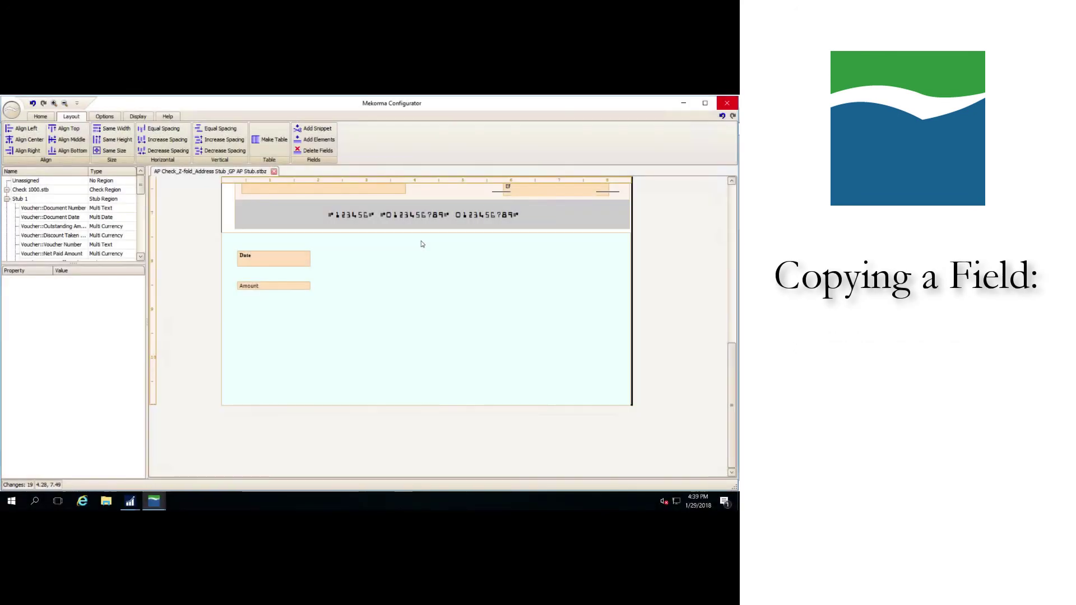
Copy the Amount field and paste a duplicate into the stub region.
{"action": "right_click", "coordinate": [302, 290]}
{"action": "left_click", "coordinate": [325, 303]}
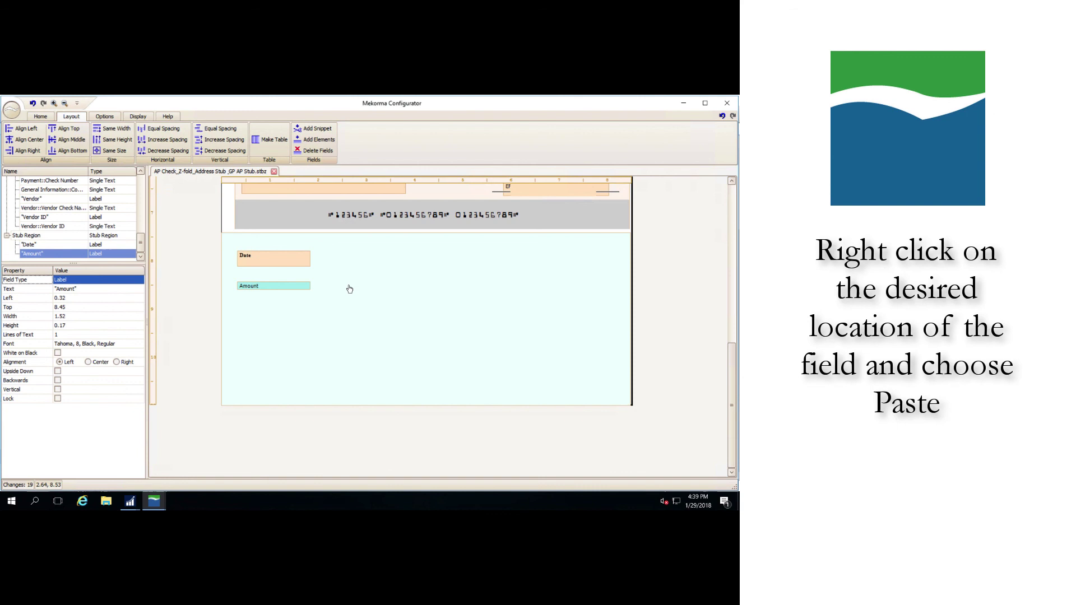
{"action": "right_click", "coordinate": [349, 289]}
{"action": "left_click", "coordinate": [373, 313]}
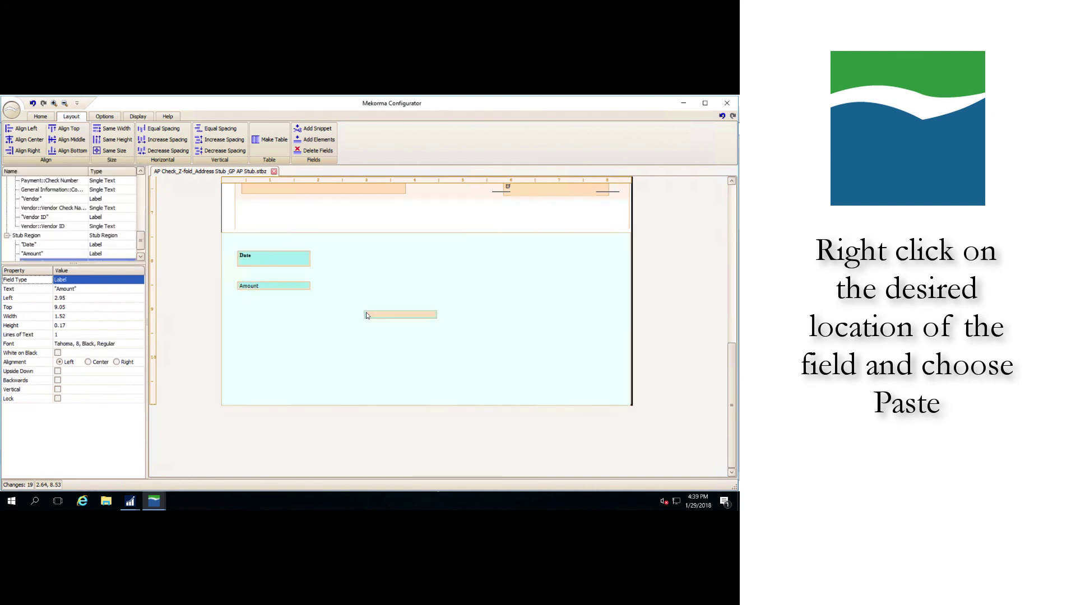
{"action": "left_click_drag", "start_coordinate": [378, 318], "coordinate": [340, 289]}
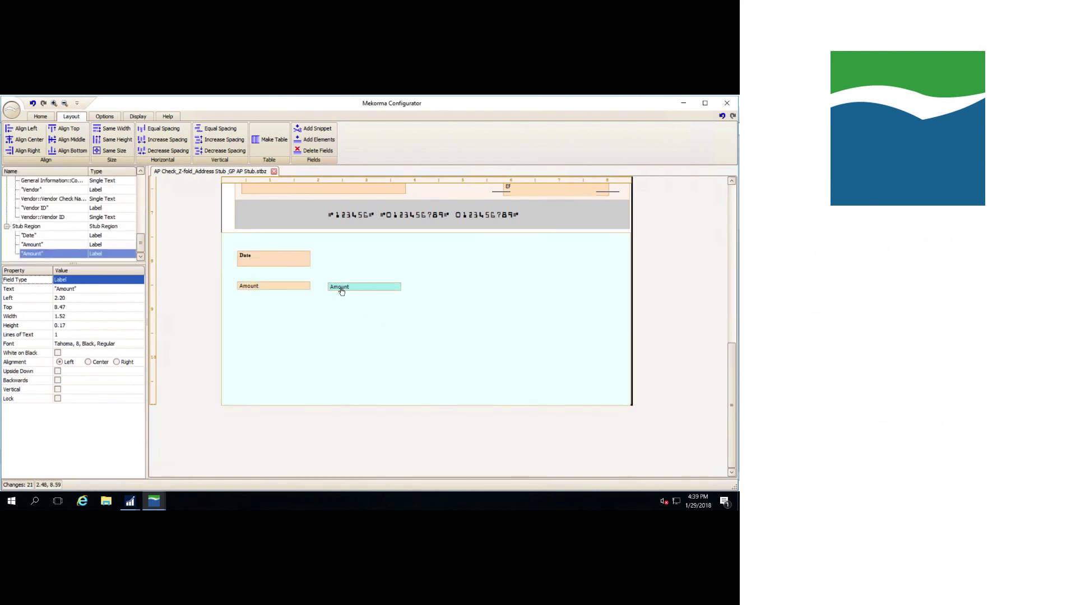
{"action": "scroll", "coordinate": [392, 291], "scroll_direction": "up", "scroll_amount": 2}
Copy the check region and paste it into the lower stub area.
{"action": "right_click", "coordinate": [499, 220]}
{"action": "left_click", "coordinate": [510, 234]}
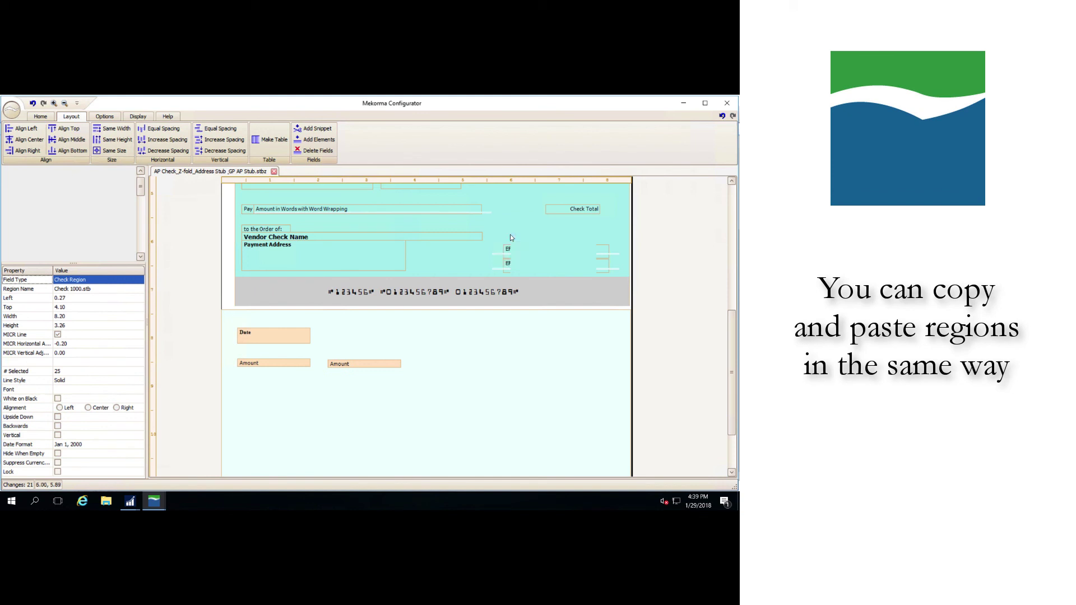
{"action": "left_click", "coordinate": [409, 336]}
{"action": "right_click", "coordinate": [413, 340]}
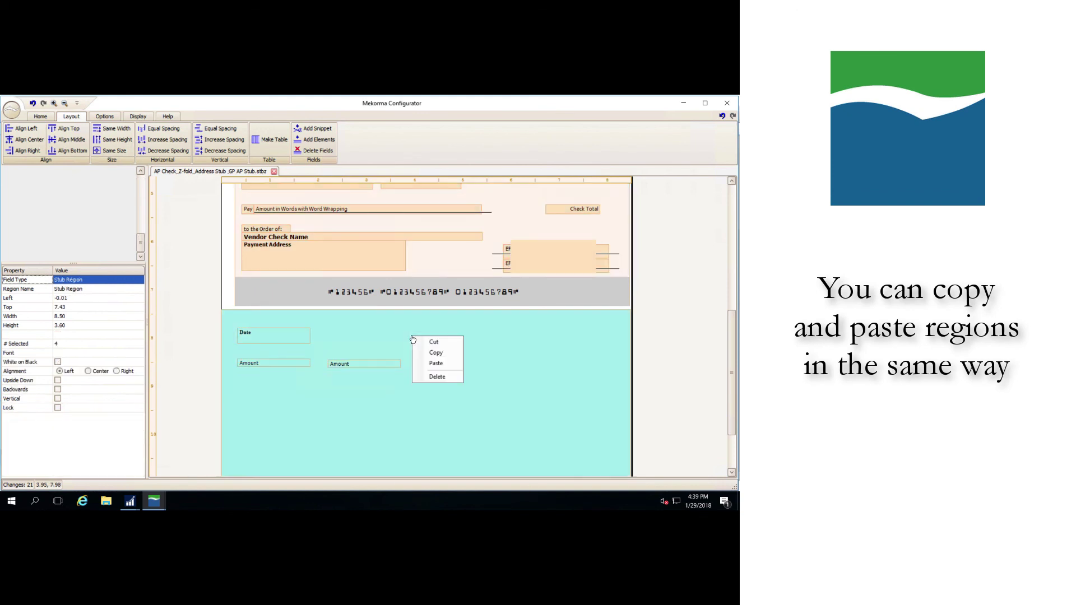
{"action": "left_click", "coordinate": [435, 363]}
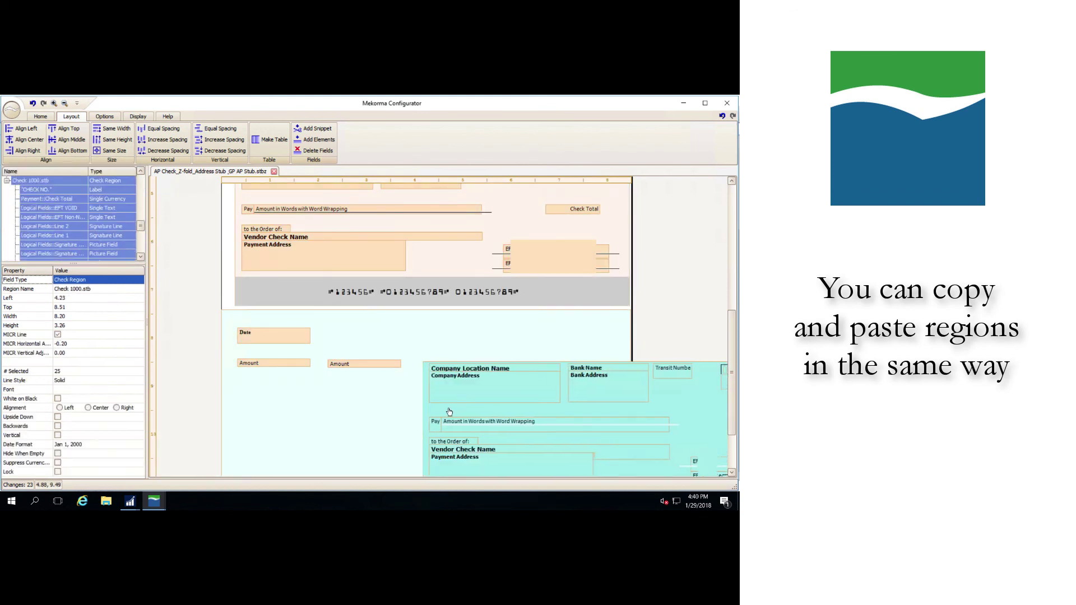
{"action": "left_click_drag", "start_coordinate": [459, 412], "coordinate": [262, 364]}
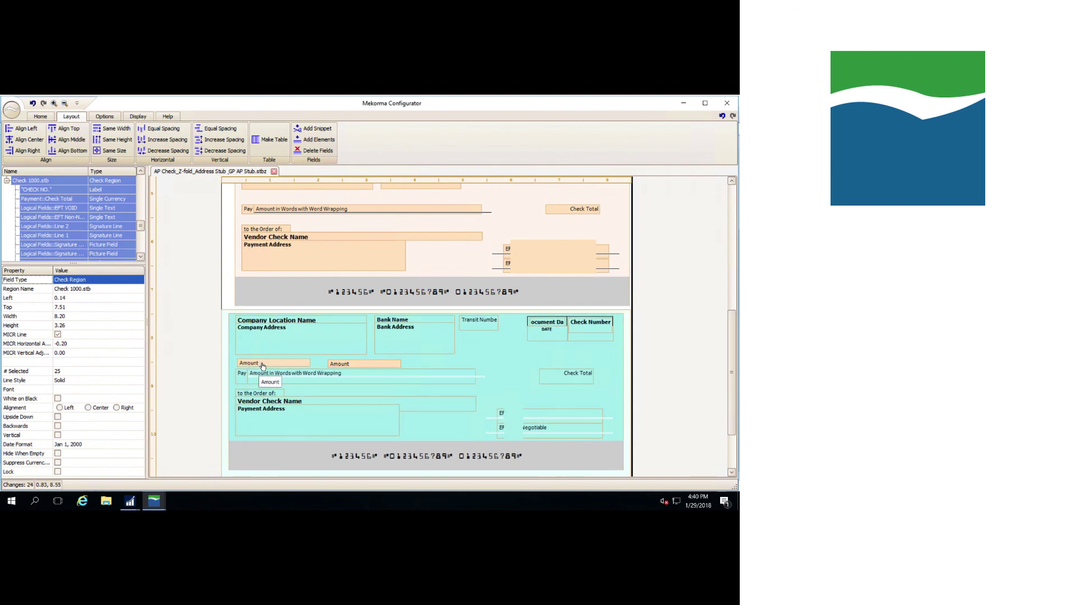
Delete both Amount labels from the stub.
{"action": "right_click", "coordinate": [263, 366]}
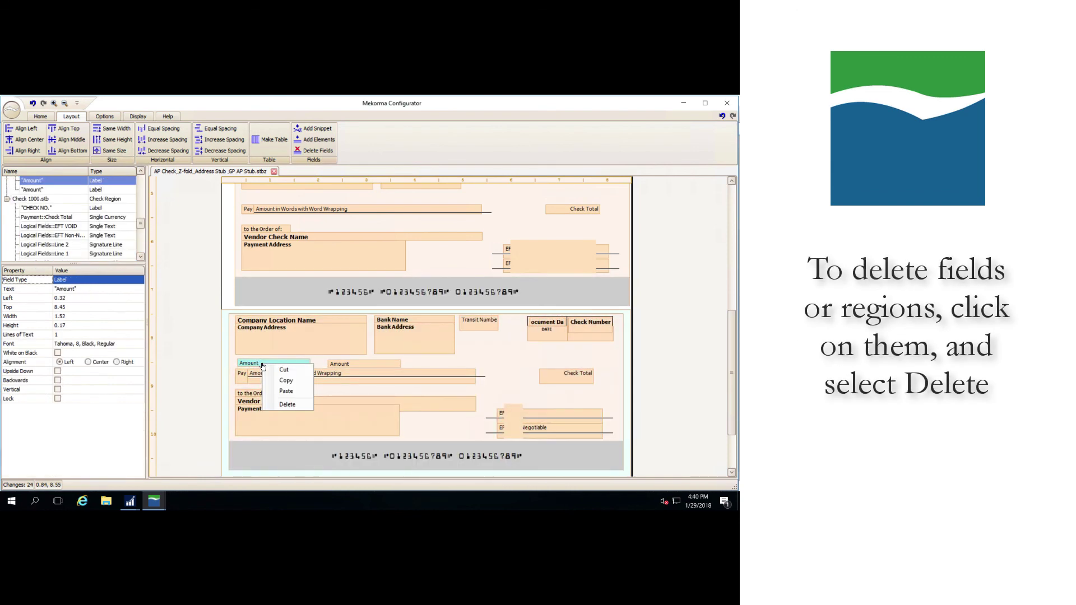
{"action": "left_click", "coordinate": [287, 404]}
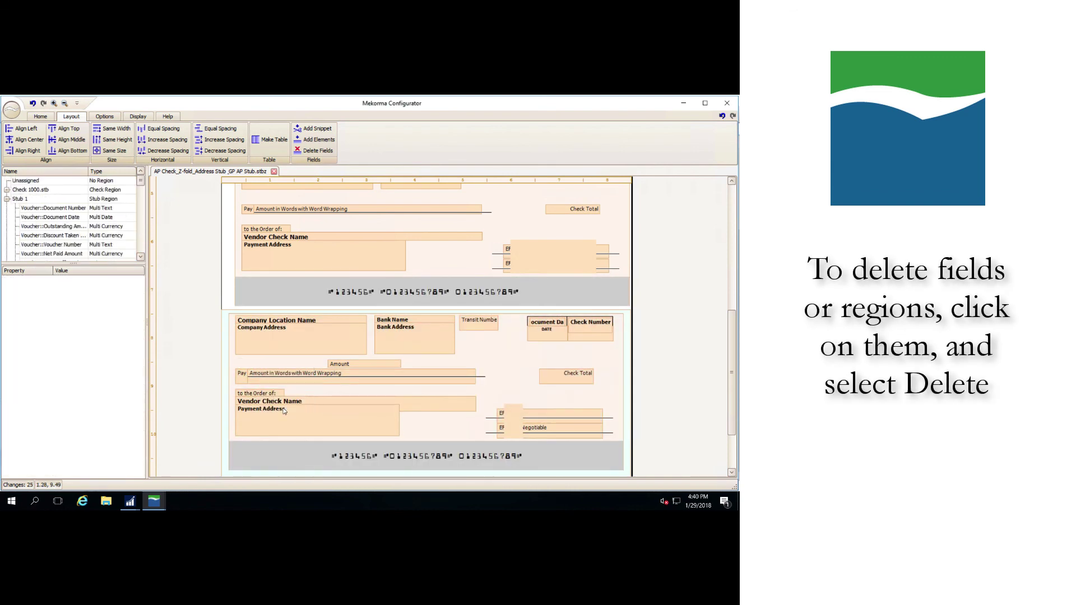
{"action": "right_click", "coordinate": [357, 366]}
{"action": "left_click", "coordinate": [381, 406]}
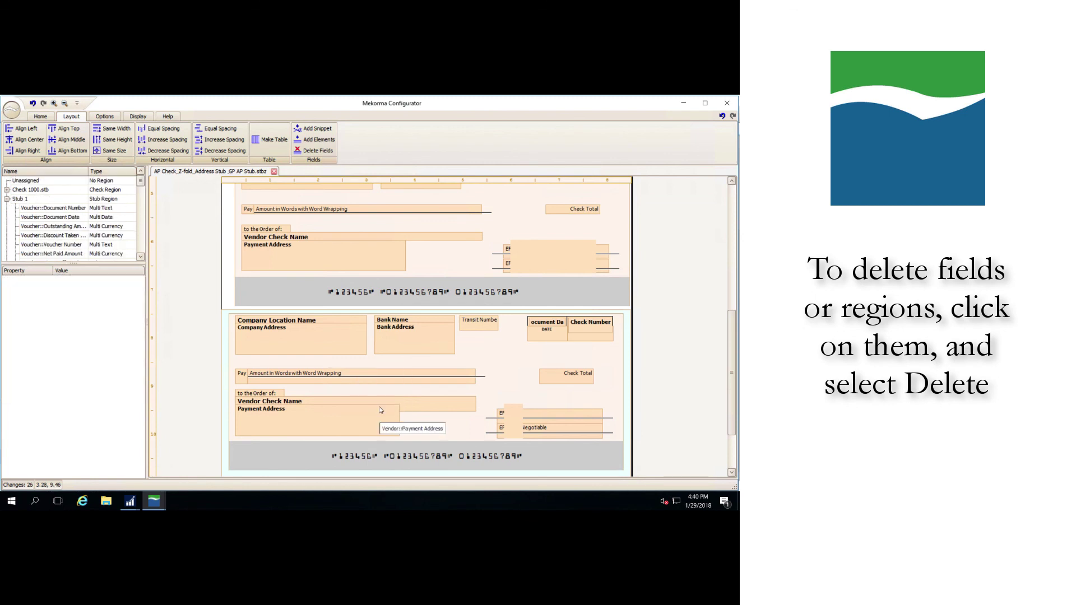